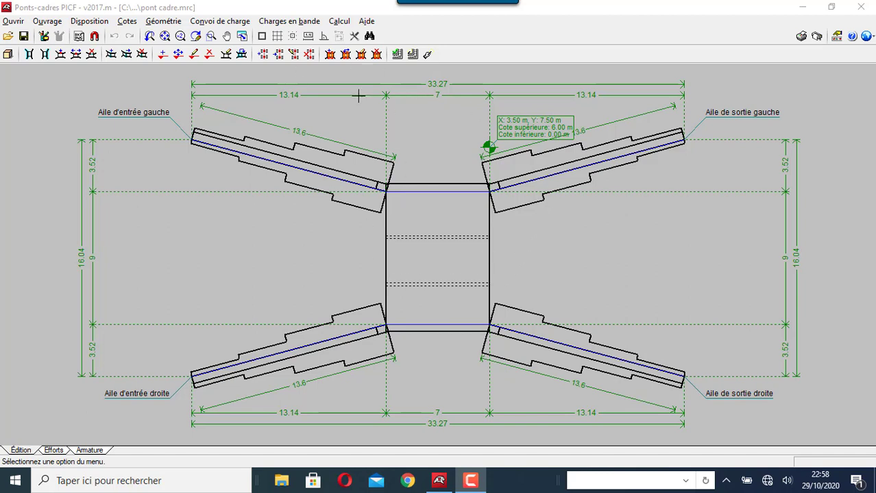
Try to create a new project named PONT CADRE, then cancel after repeated file-already-open warnings
click(10, 21)
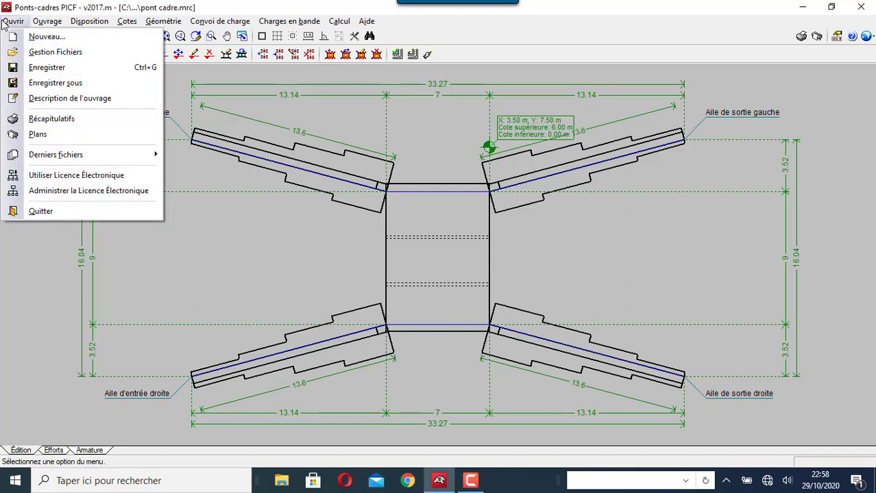
click(41, 37)
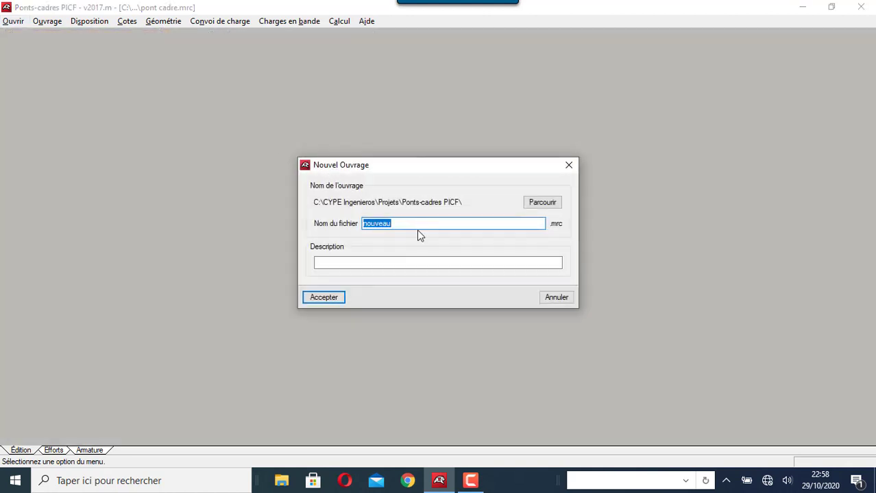
text(PONT CADRE)
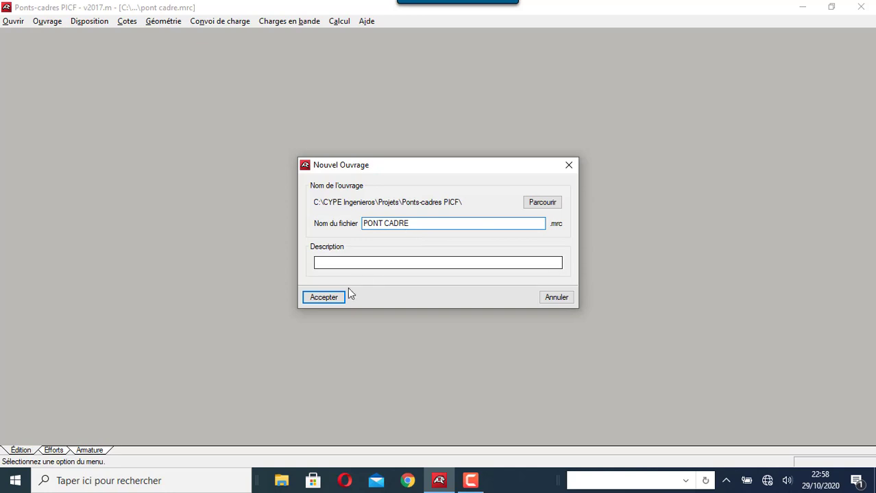
click(328, 297)
click(431, 269)
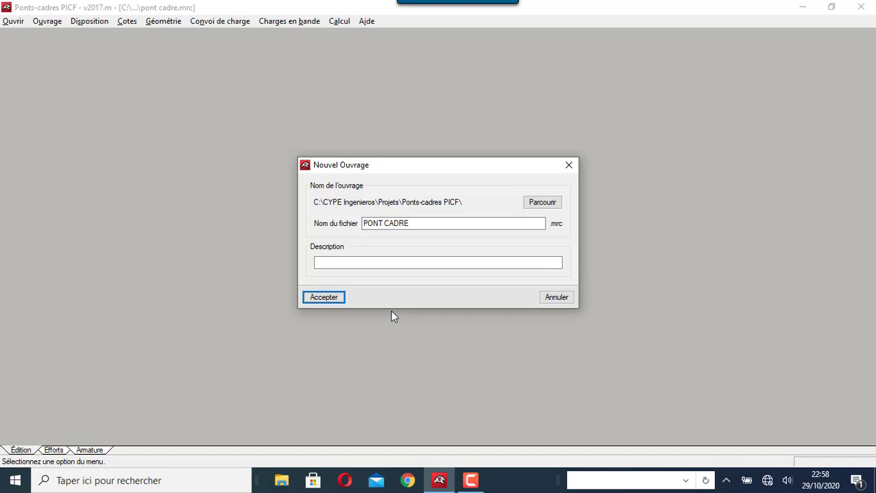
click(328, 297)
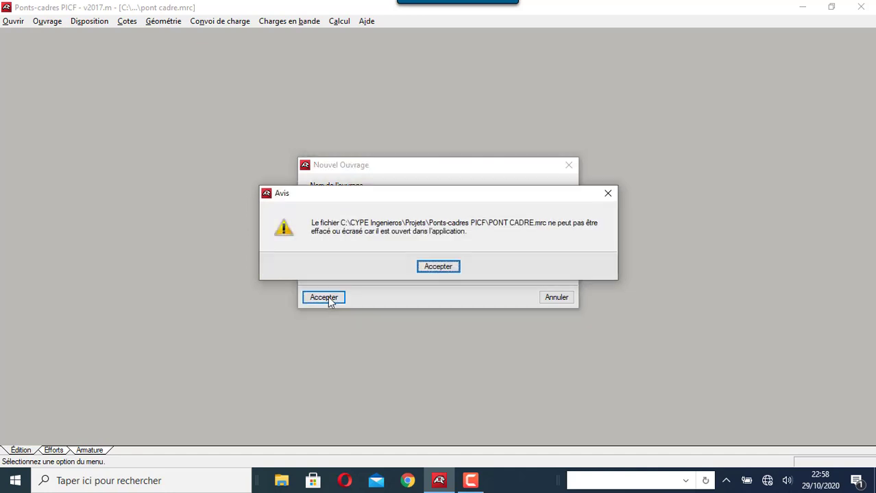
click(437, 267)
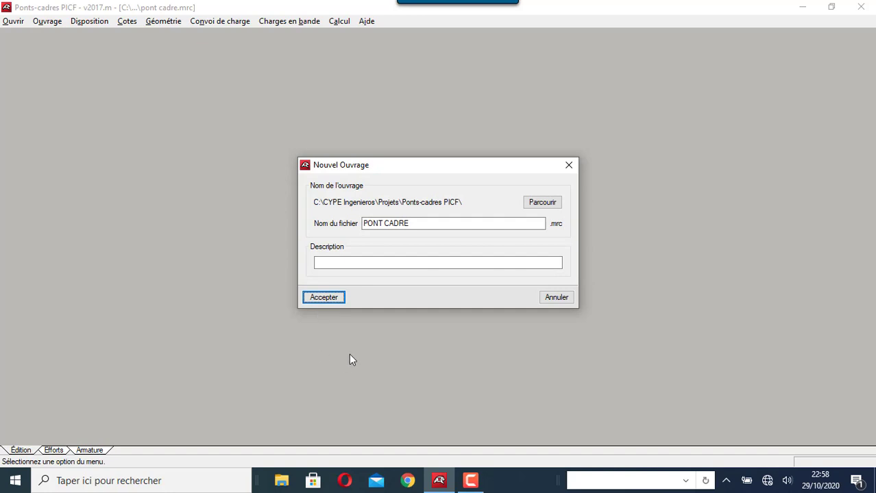
click(568, 165)
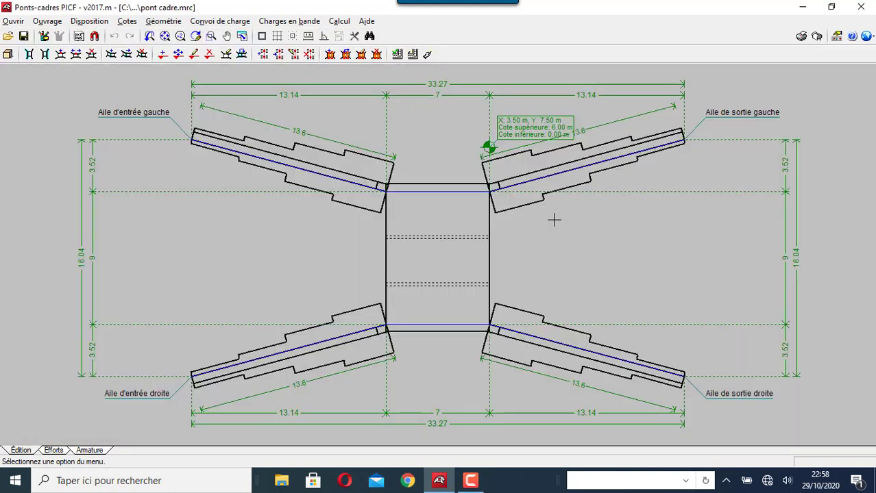
Quit without saving, relaunch Ponts-cadres PICF and start a new project named PONT CADRE 1
click(860, 7)
click(443, 269)
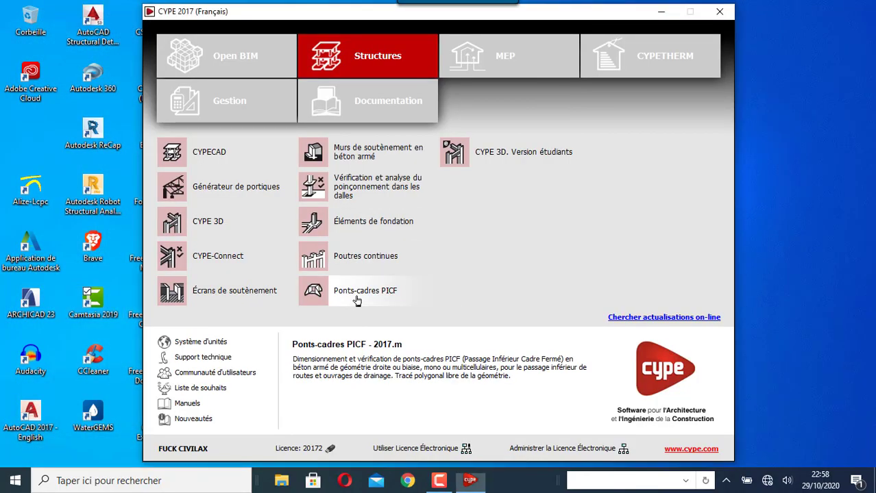
click(356, 292)
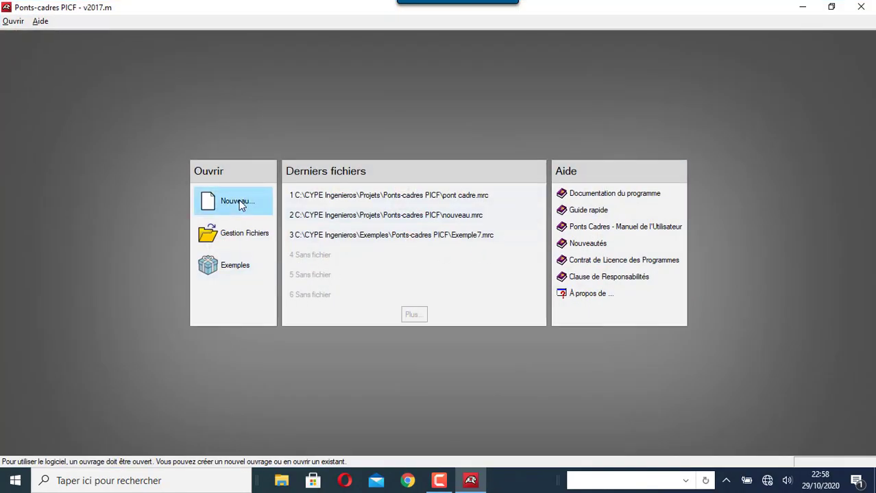
click(231, 203)
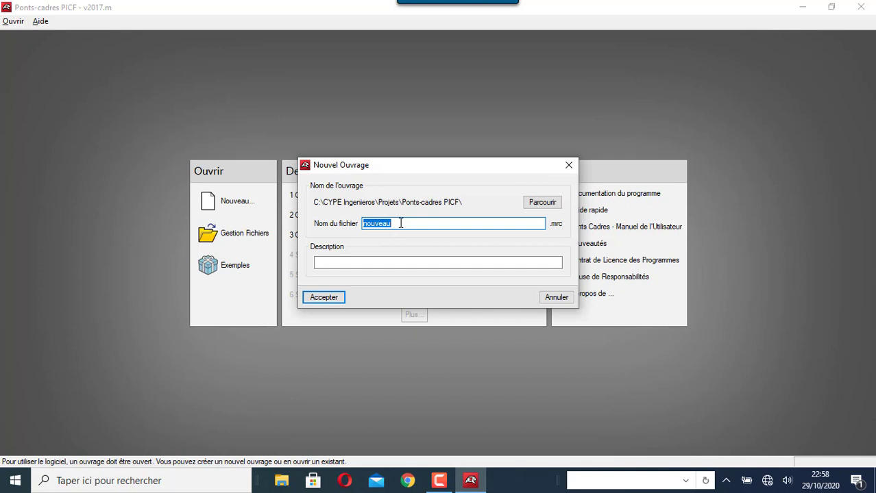
text(p)
click(323, 297)
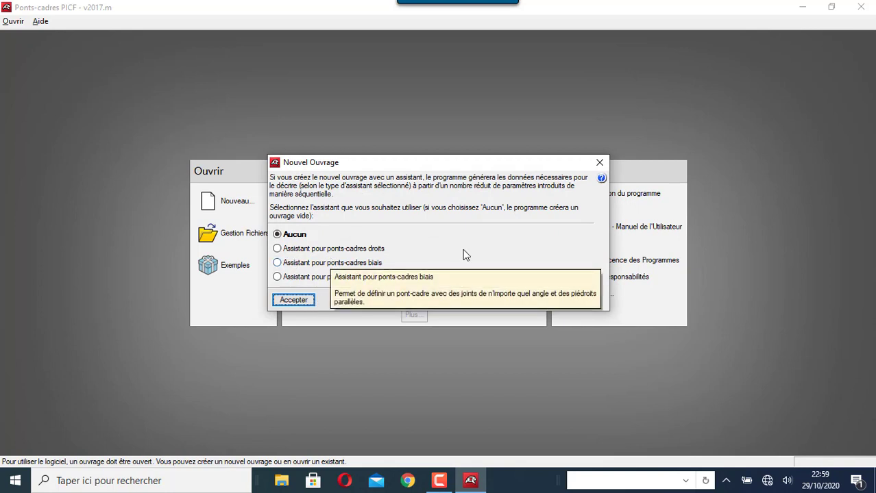
Launch the straight box-culvert assistant and set the clear span (Li) to 8.00 m
click(285, 250)
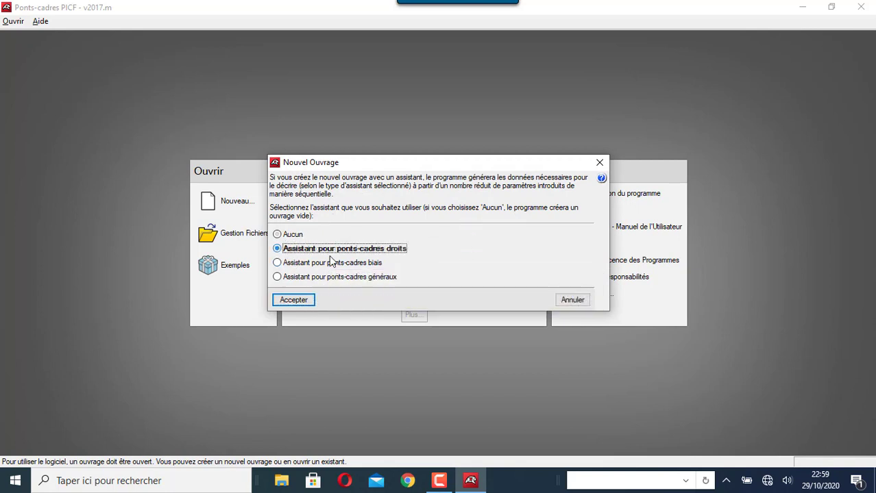
click(296, 301)
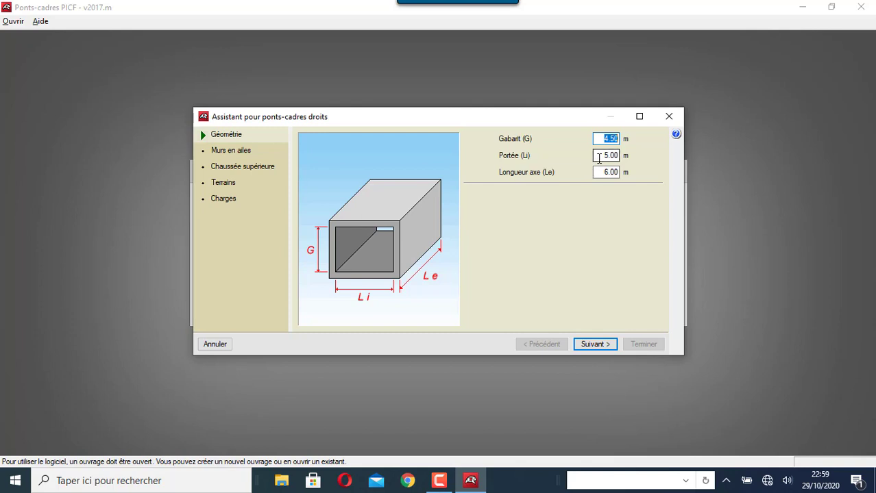
click(619, 155)
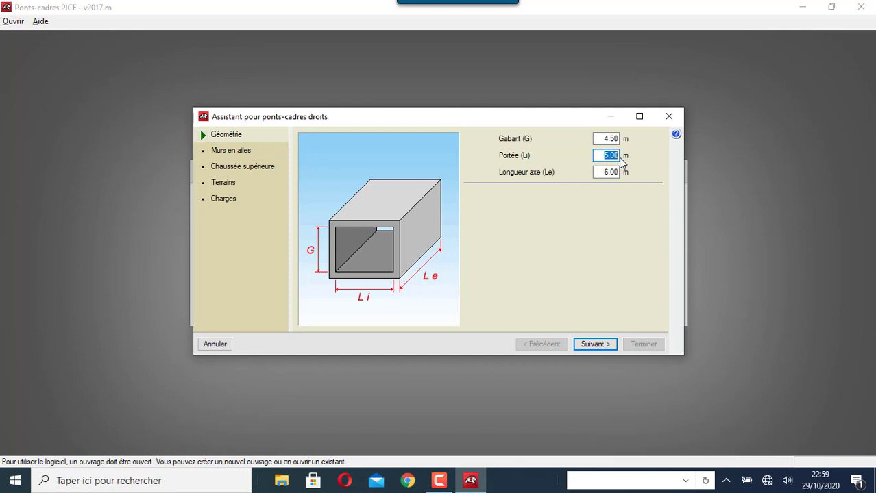
text(8)
click(599, 172)
Set each wing-wall angle A1, A2, A3 and A4 to 15 degrees
click(594, 346)
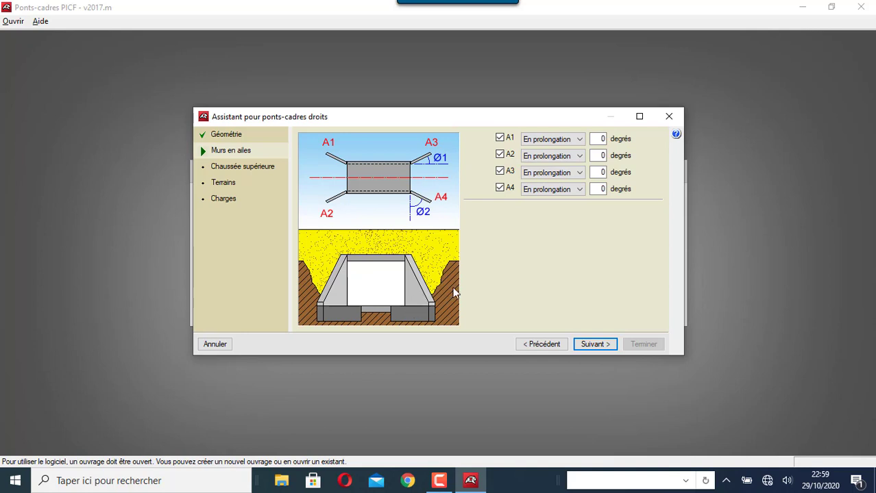
double_click(603, 138)
text(15)
key(Tab)
text(15)
key(Tab)
text(15)
key(Tab)
click(599, 346)
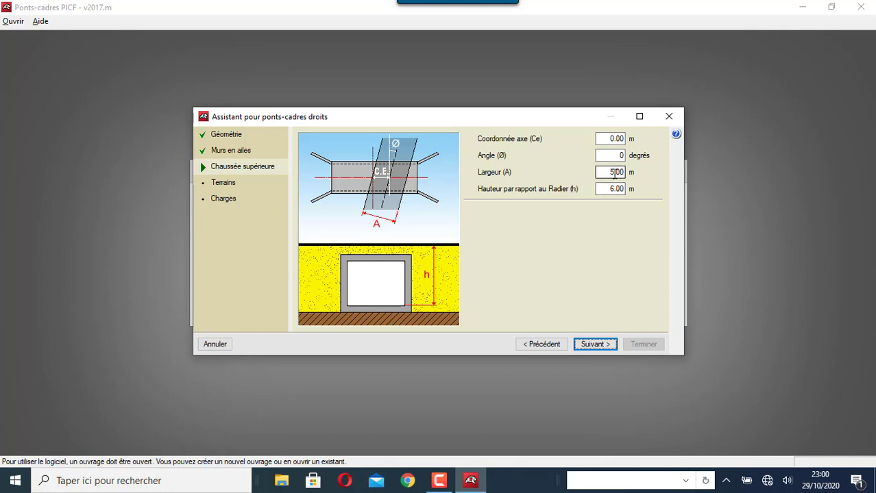
Change the upper roadway width Largeur (A) to 6.00 m
drag(614, 173, 607, 175)
text(6)
click(620, 192)
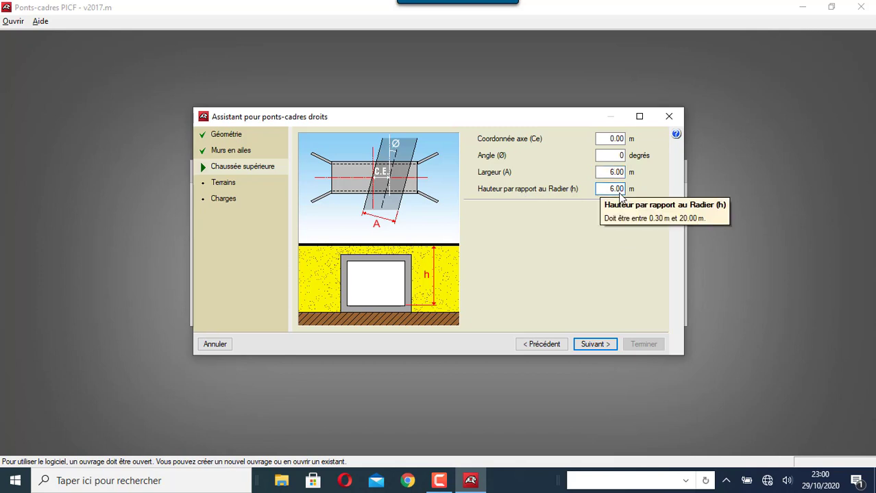
Set the backfill type to Sable semidense and review the slope-angle explanation
click(594, 347)
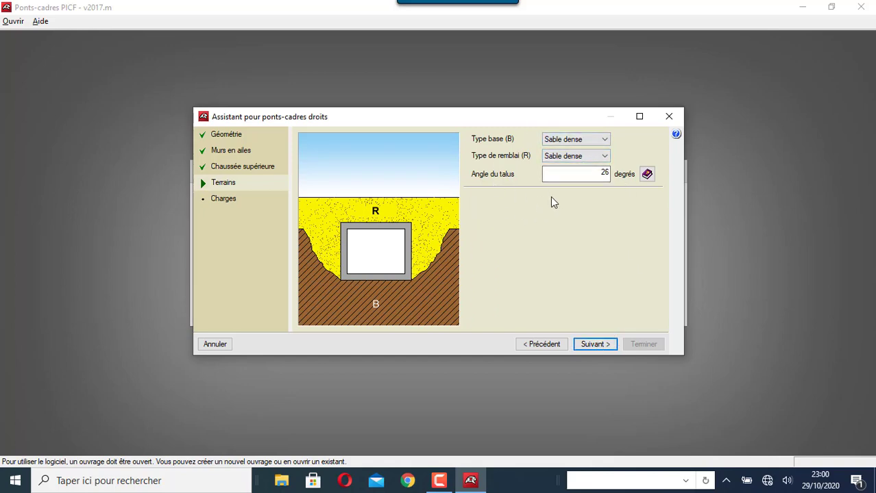
click(586, 156)
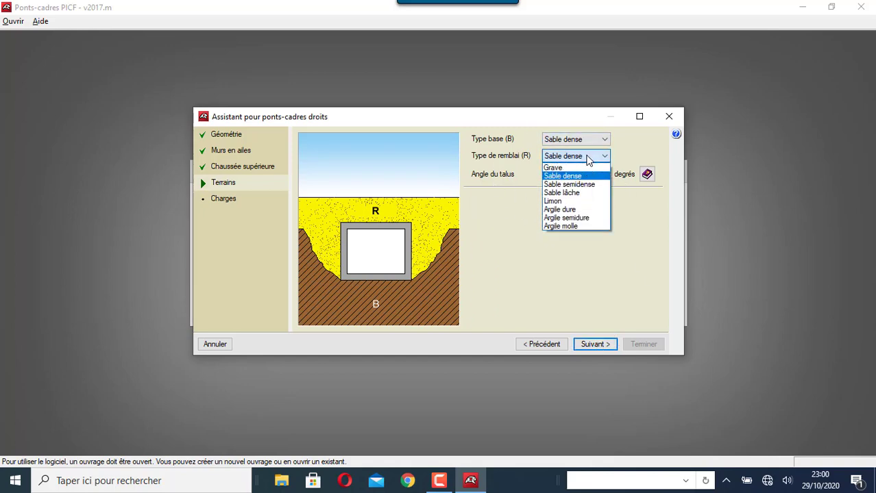
click(582, 186)
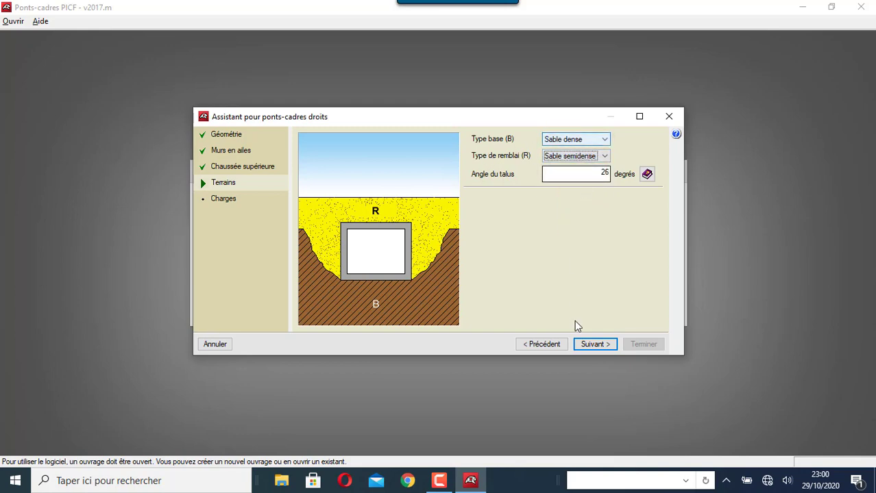
click(648, 175)
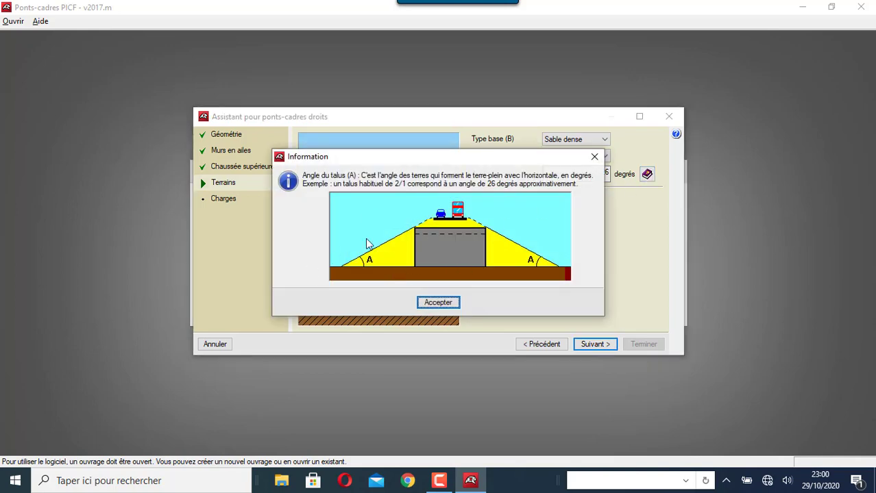
click(448, 305)
Choose CPC Fascicule 61, Titre II, classe 1 traffic loads and finish the assistant
click(588, 344)
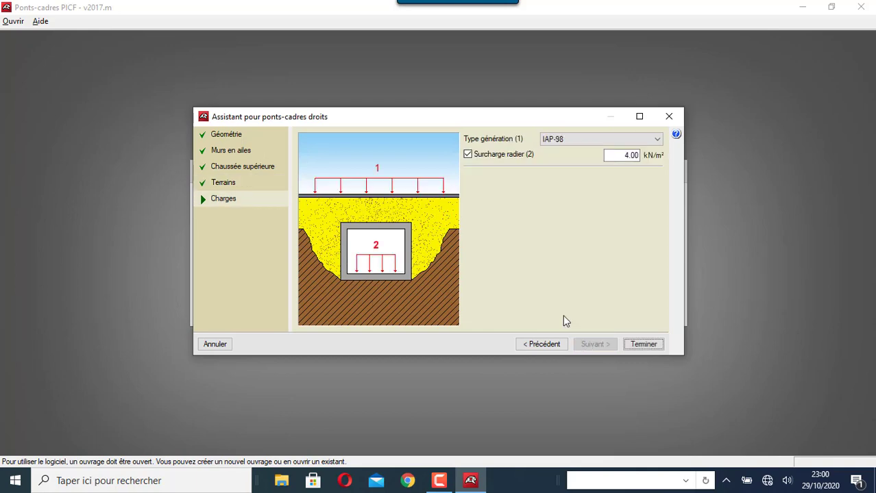
click(587, 140)
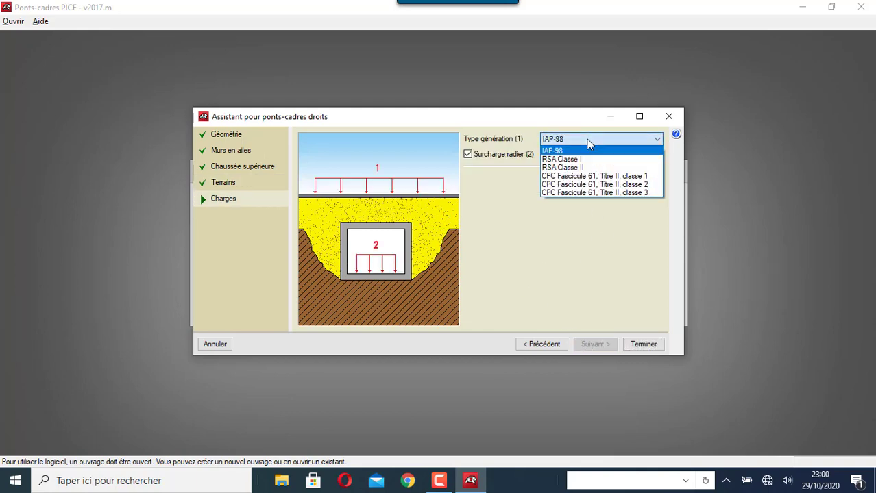
click(598, 177)
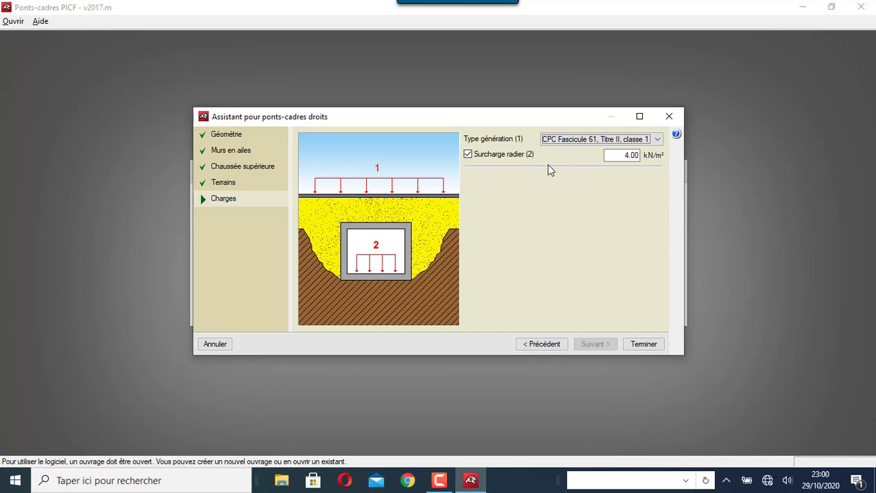
click(641, 345)
click(300, 336)
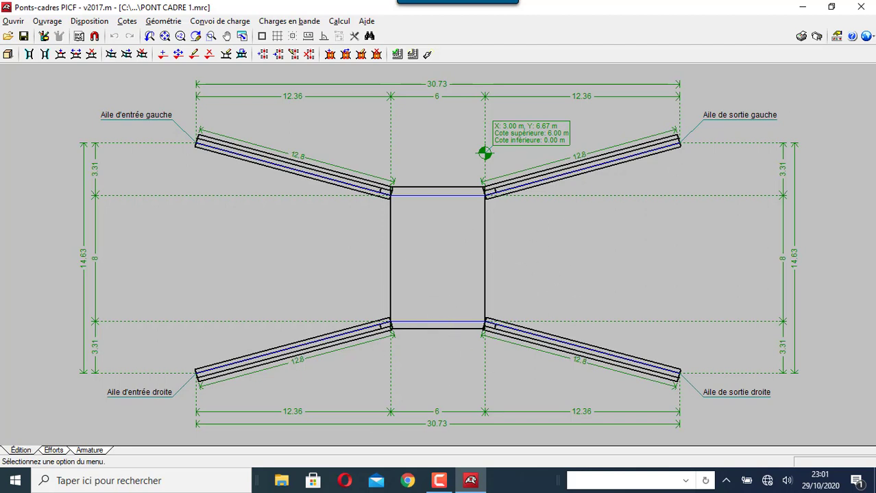
Switch the design code to BAEL-91 (R-99) (France)
click(866, 36)
click(741, 52)
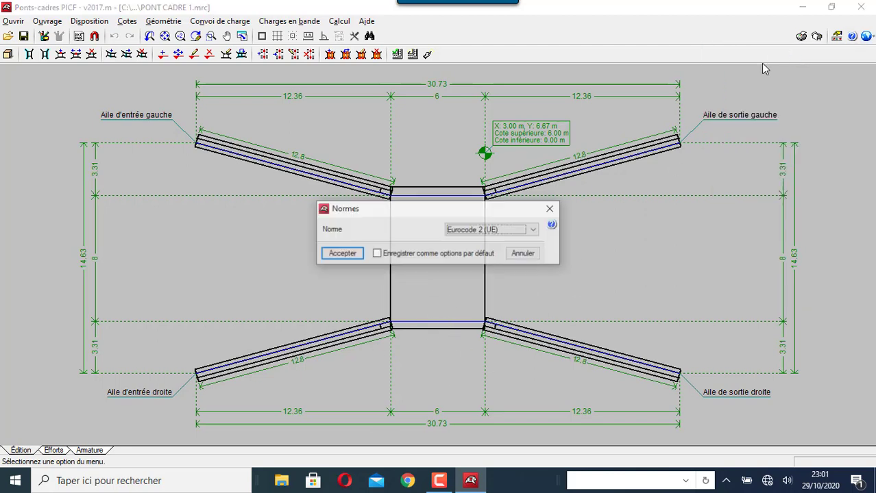
click(535, 232)
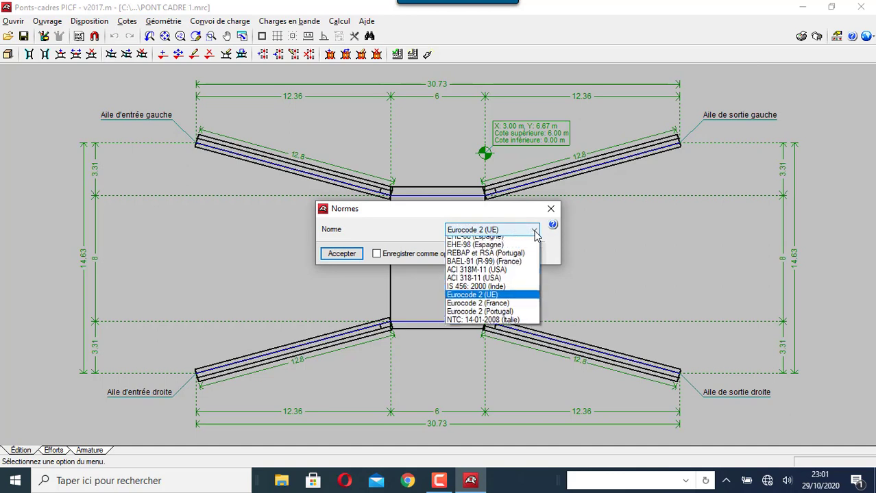
click(517, 268)
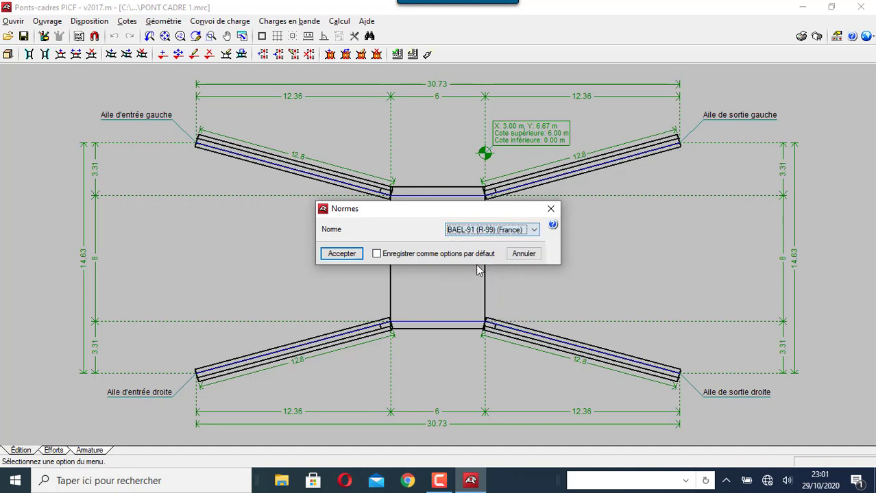
click(335, 254)
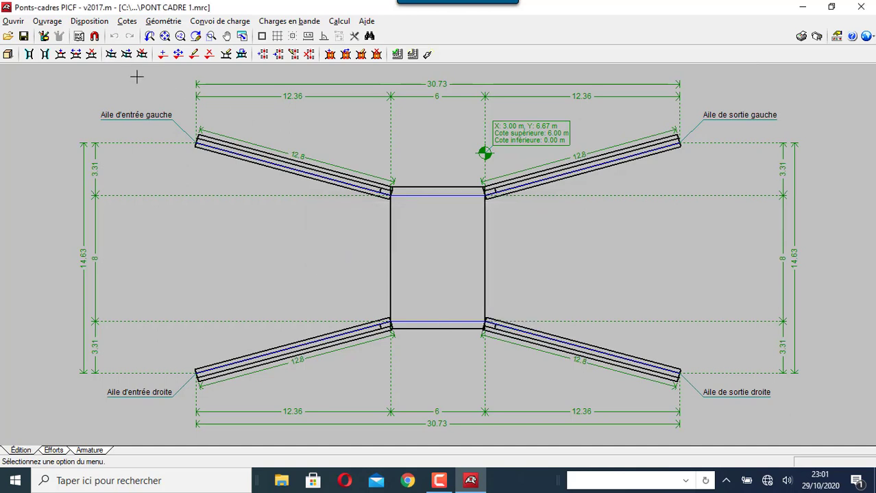
Accept materials: B25 concrete, Fe E500 steel and préjudiciable cracking
click(51, 22)
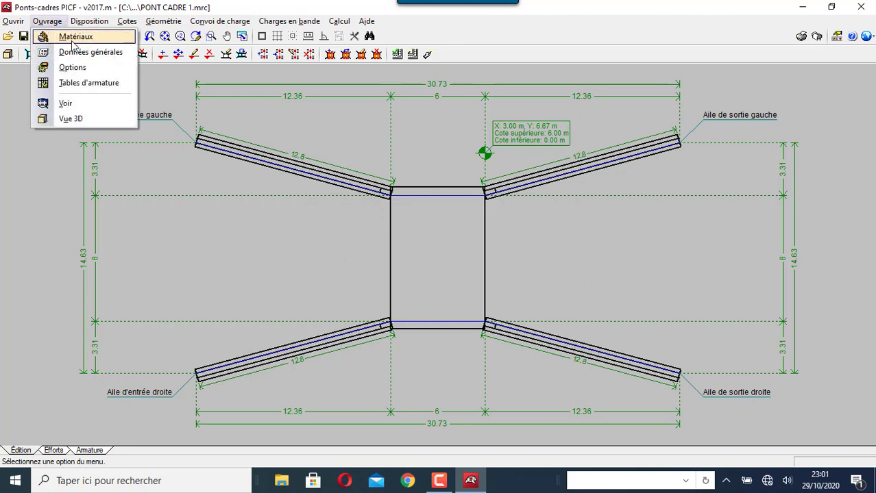
click(72, 37)
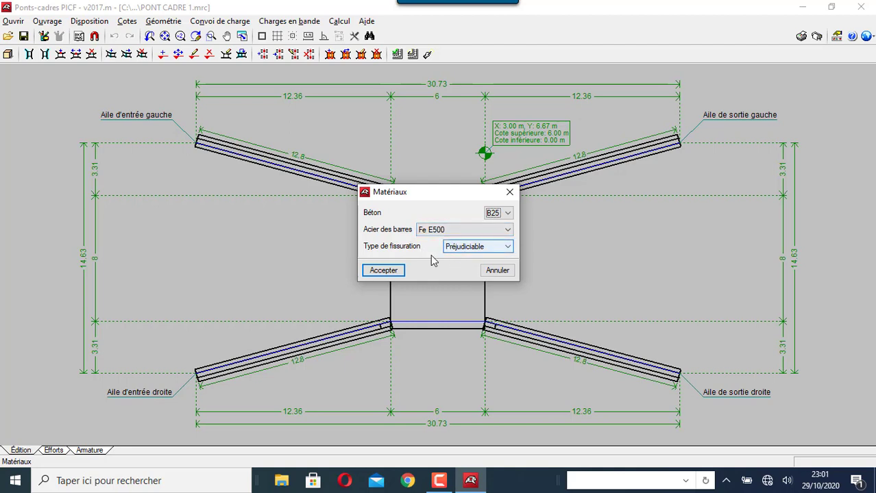
click(395, 273)
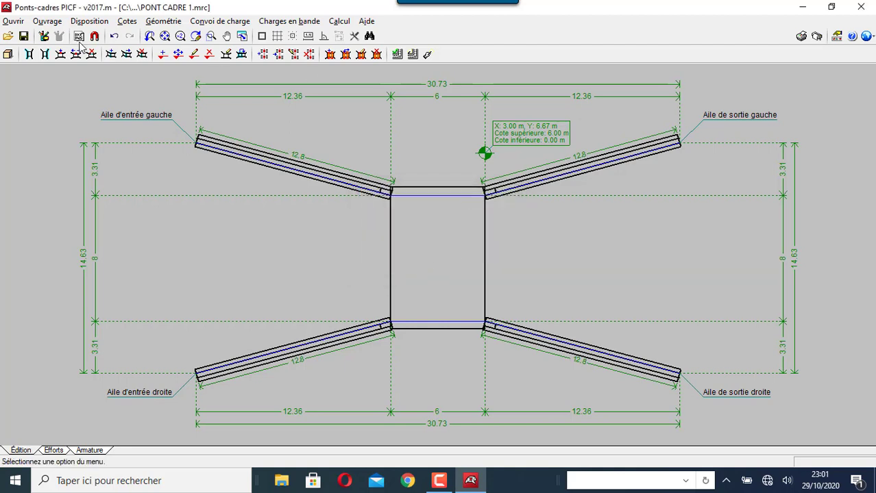
Set the allowable soil bearing stress to 300 kN/m² in the general data
click(46, 21)
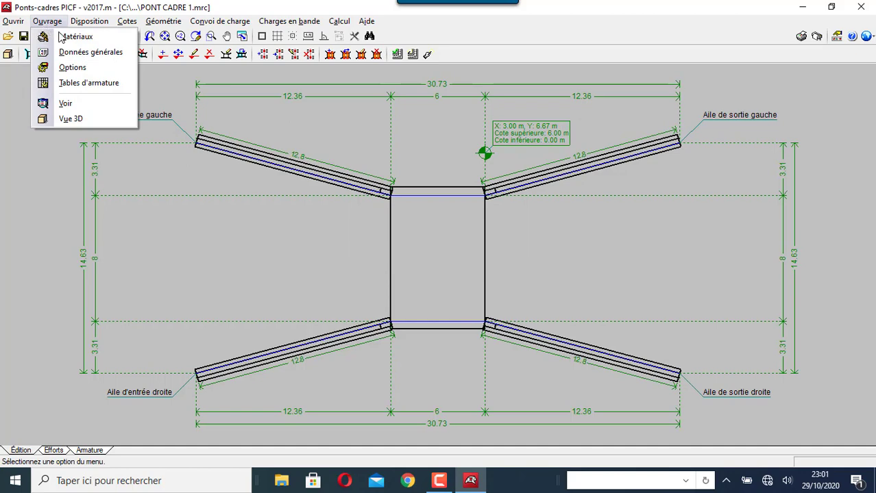
click(86, 52)
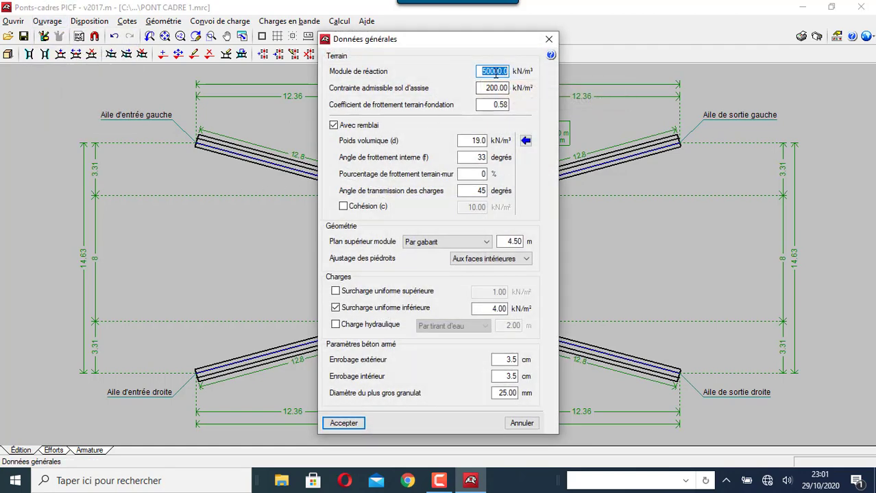
click(494, 73)
click(489, 71)
click(490, 88)
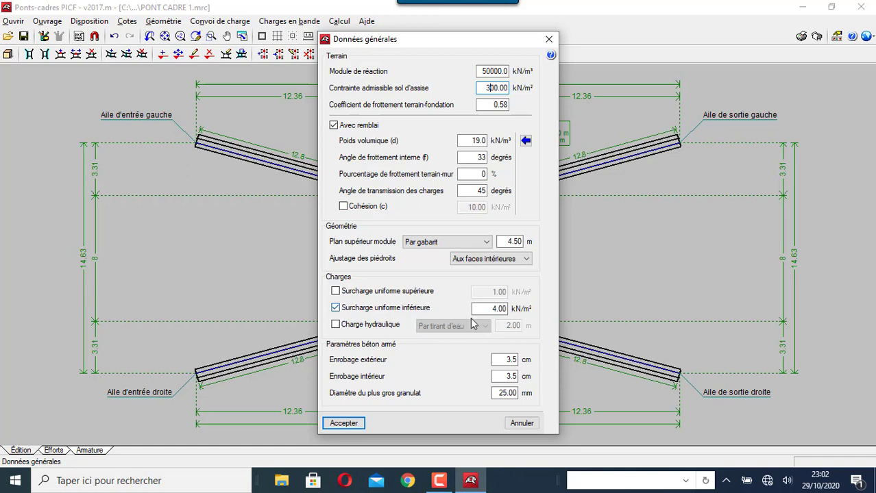
click(344, 424)
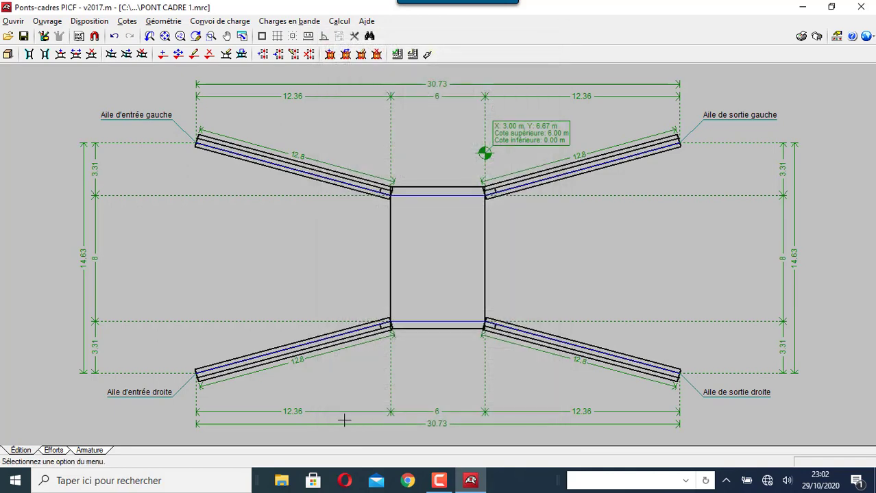
click(47, 21)
click(71, 67)
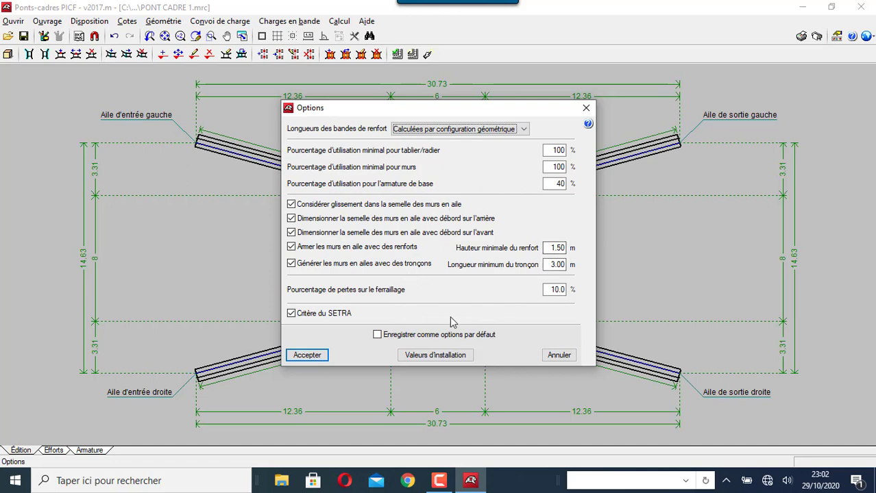
Accept the options and review wing-wall vertical bar diameters HA10–HA32 at 5–30 cm spacing
click(306, 355)
click(51, 22)
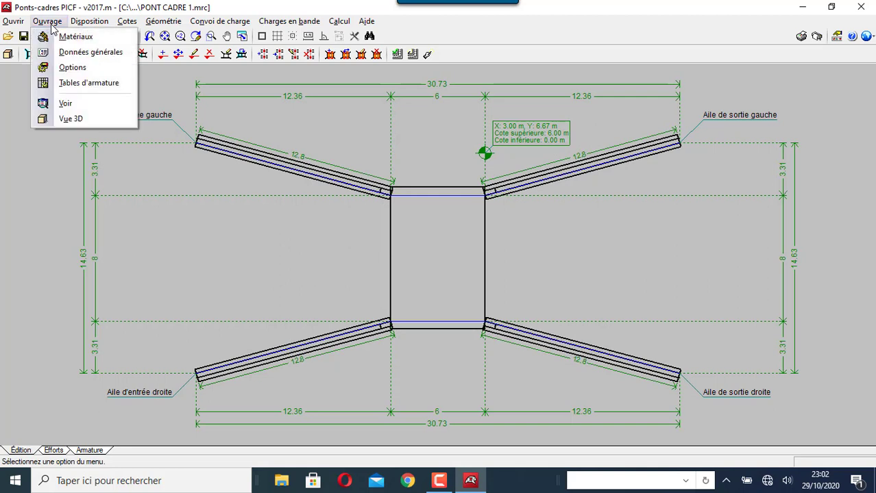
click(54, 82)
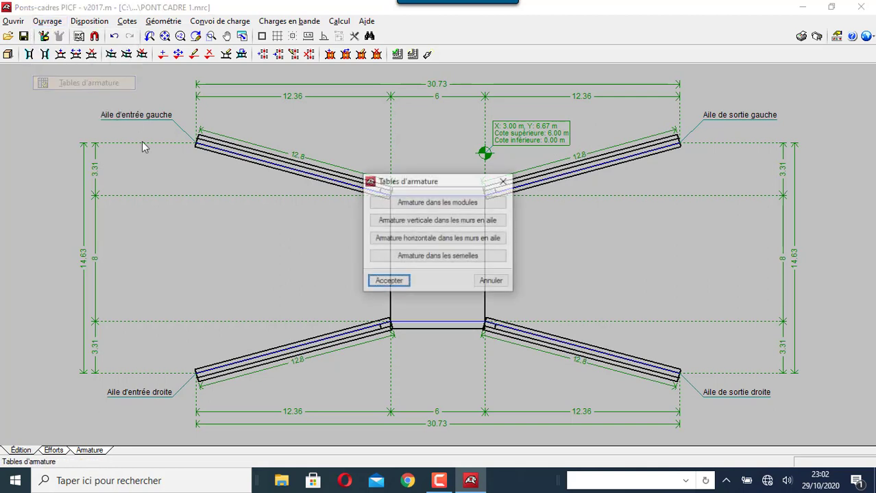
click(448, 220)
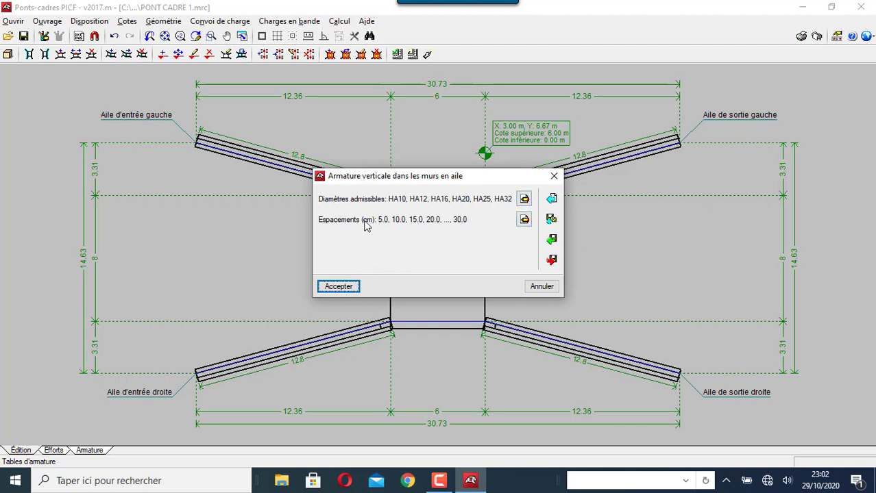
click(525, 200)
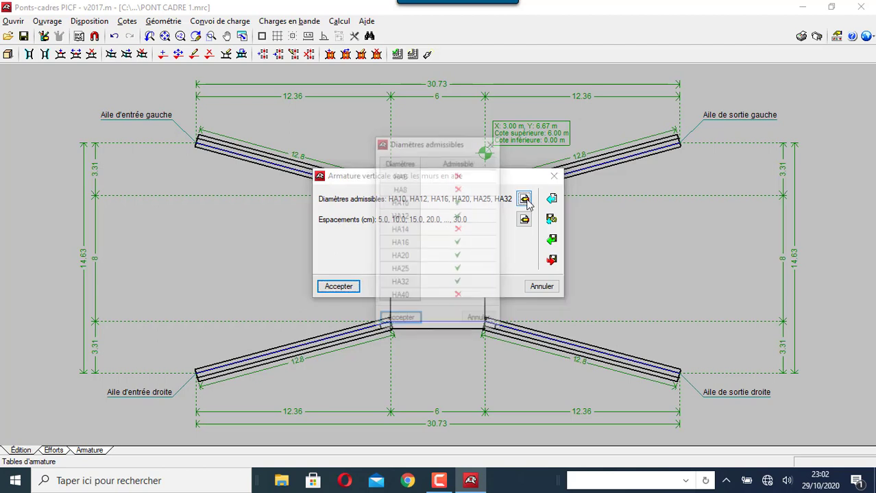
click(402, 319)
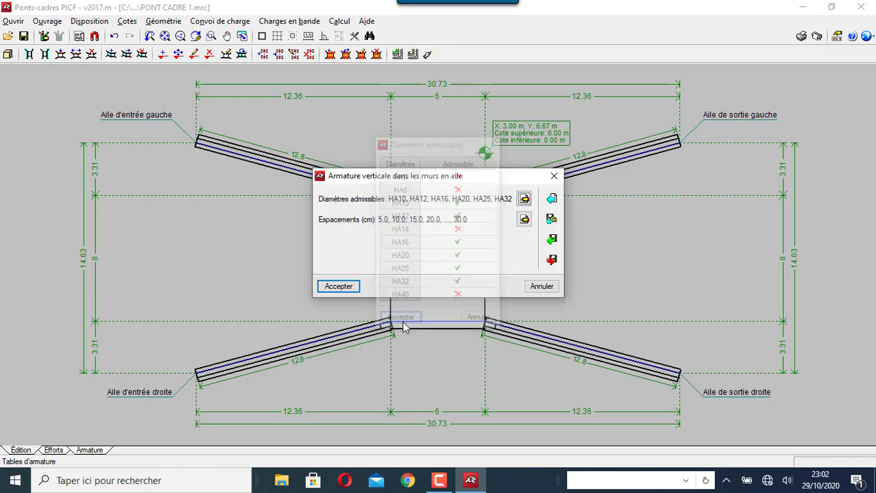
click(341, 288)
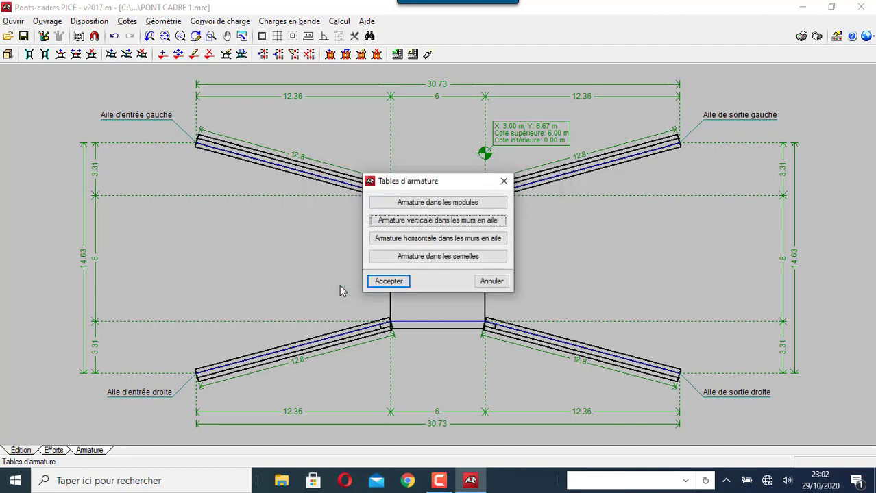
click(377, 284)
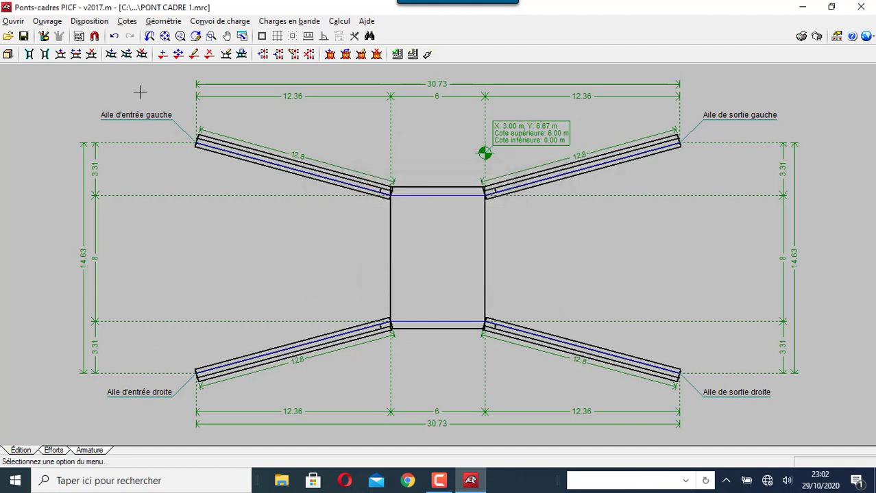
Add a 20 cm division to the central box module with Li and Lf of 400 cm
click(163, 21)
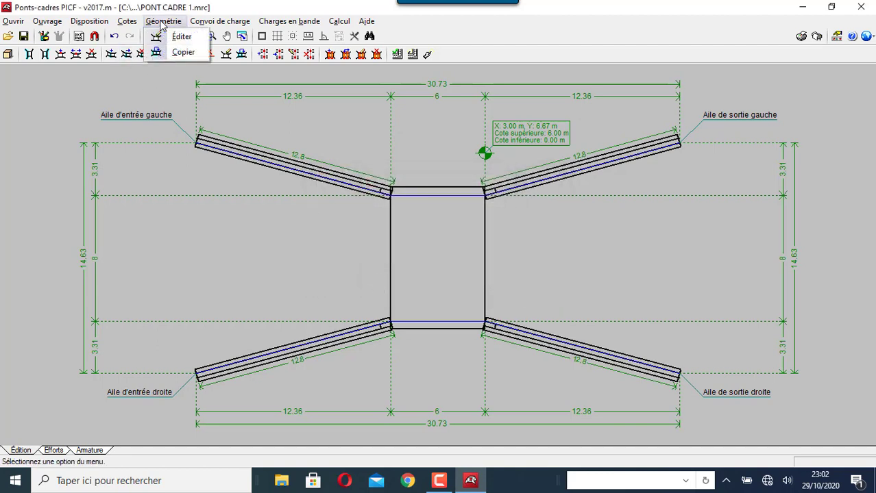
click(177, 37)
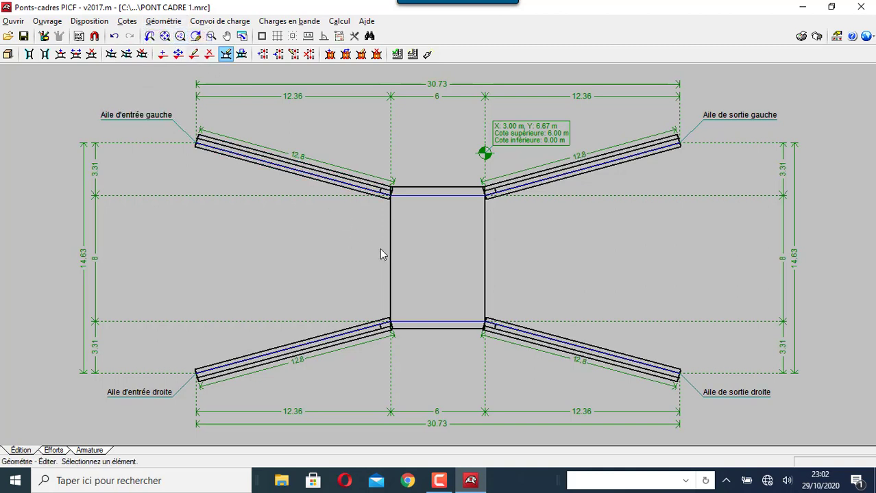
click(435, 212)
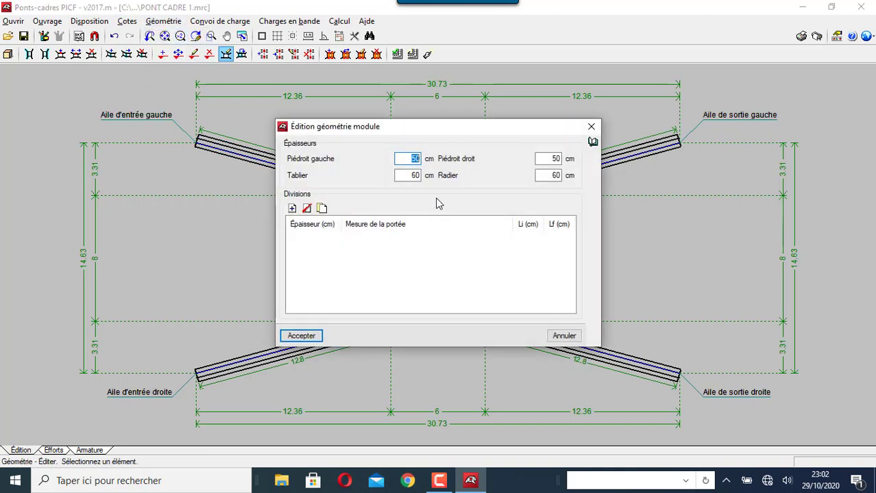
click(292, 208)
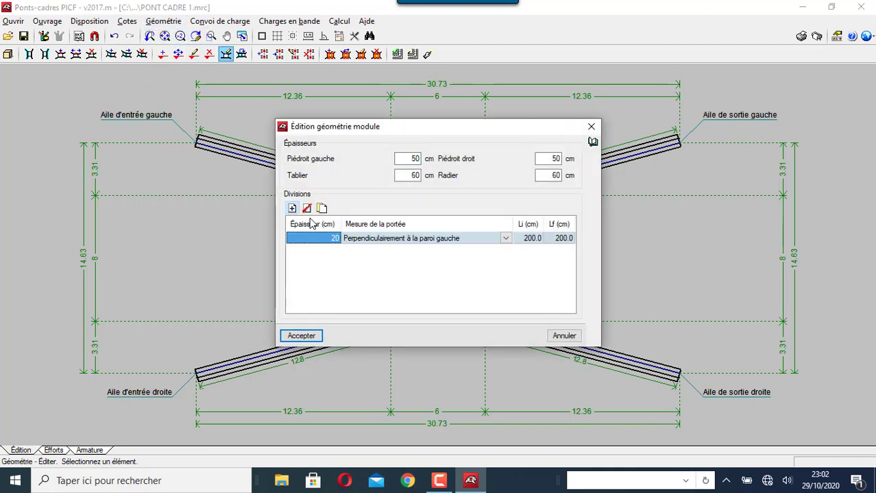
click(530, 239)
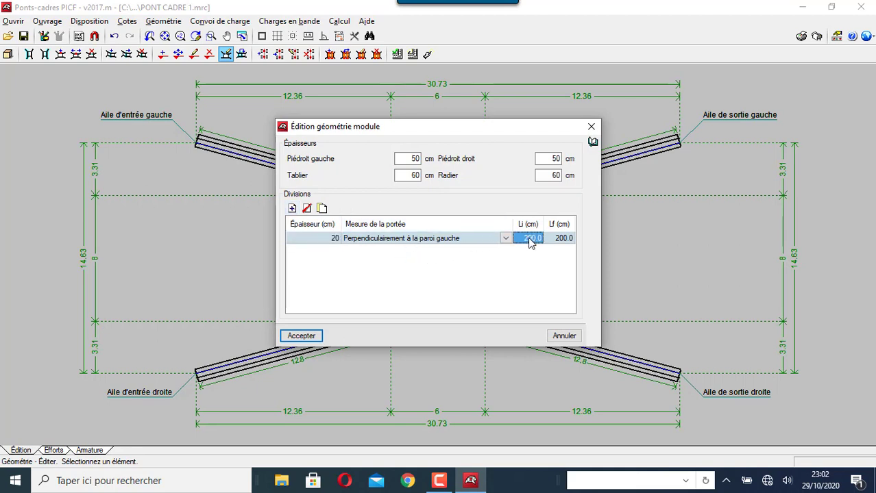
text(40)
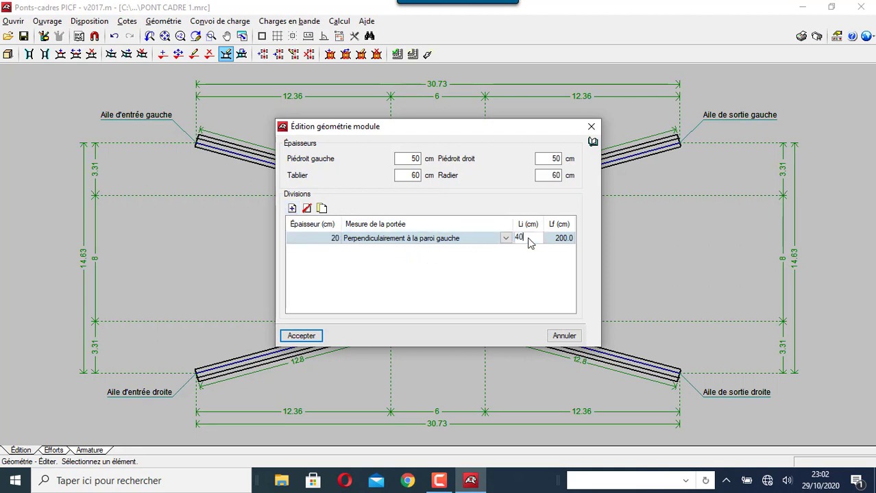
text(0)
click(560, 240)
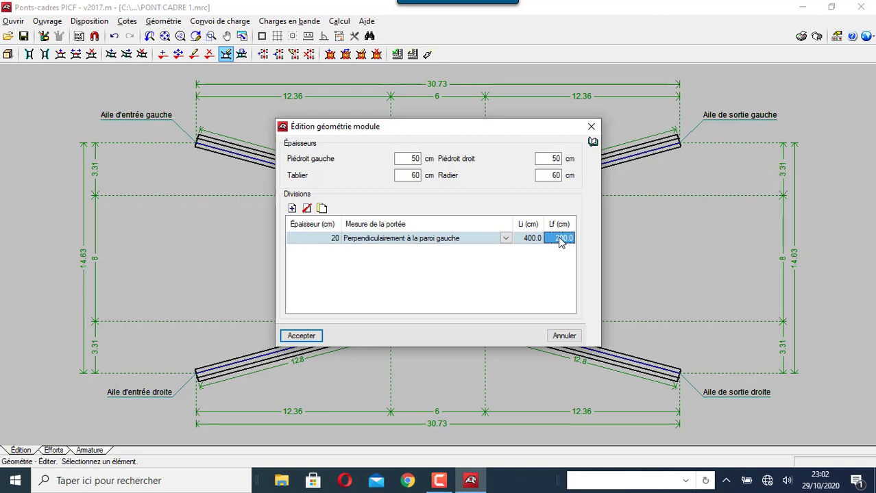
text(400)
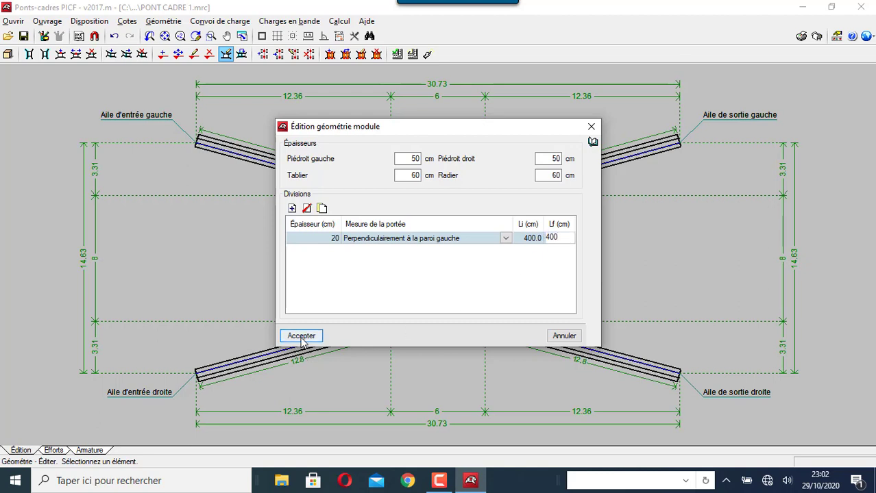
click(300, 336)
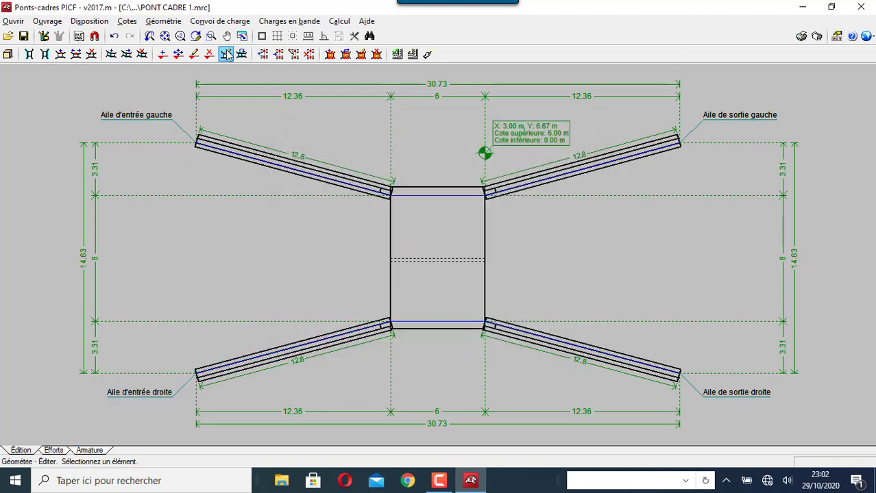
Select the placed P1–P3 load convoy on the deck for editing
click(218, 21)
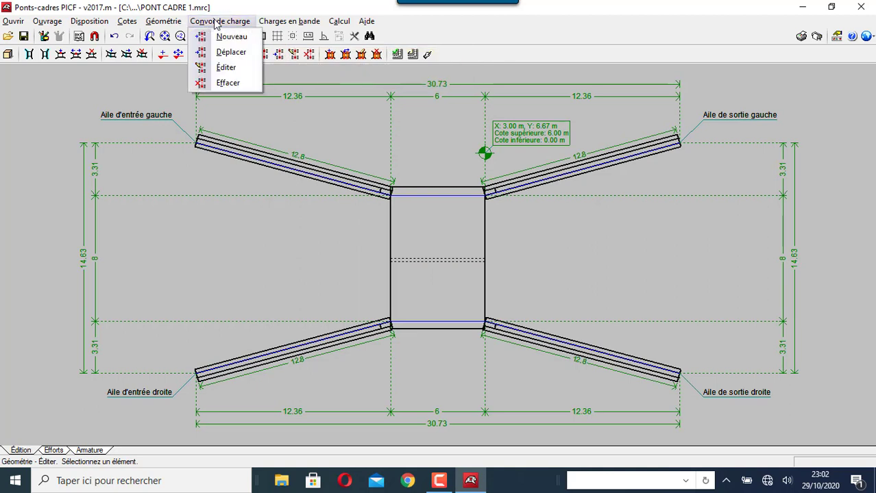
click(223, 35)
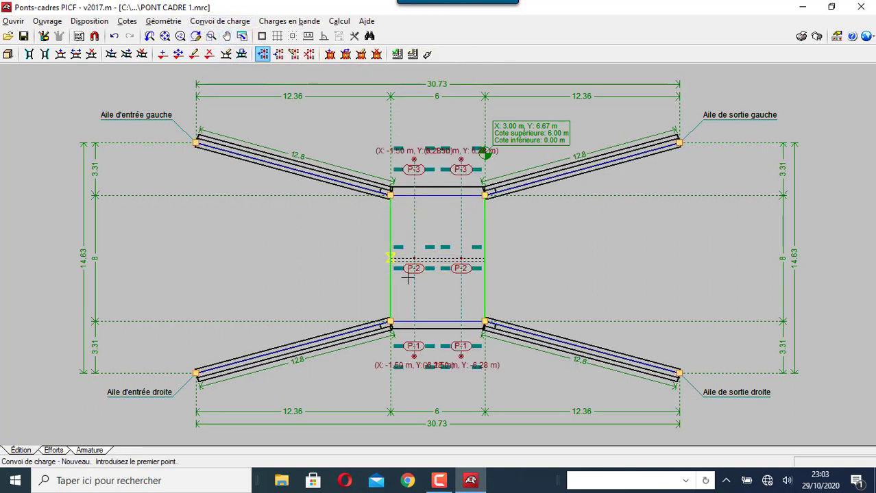
click(211, 21)
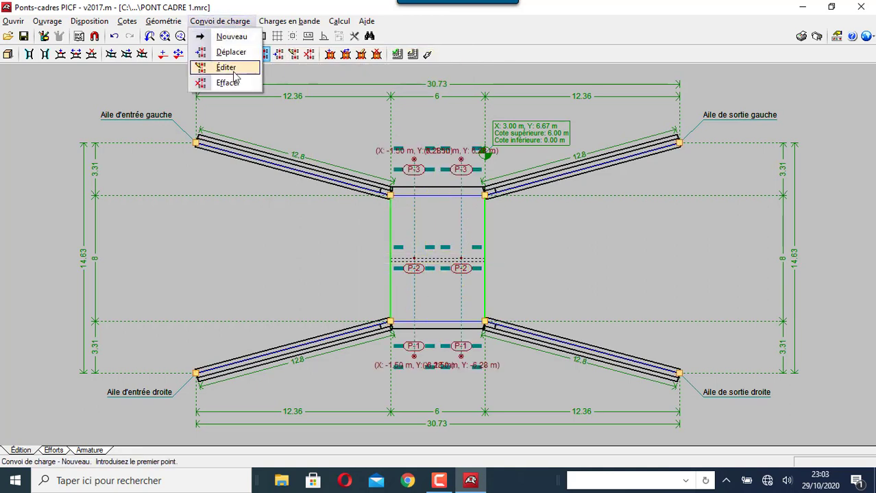
click(221, 66)
click(406, 251)
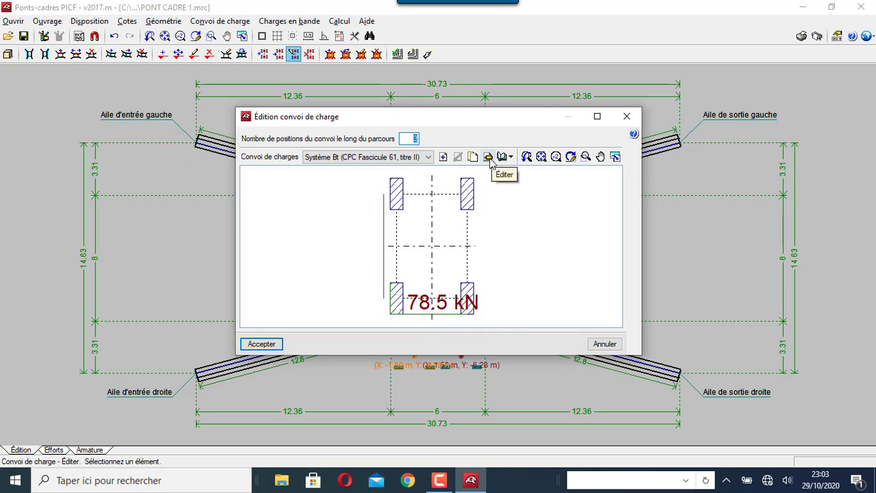
Accept the Système Bt load table of four 78.5 kN wheels and bring up strip loads
click(490, 159)
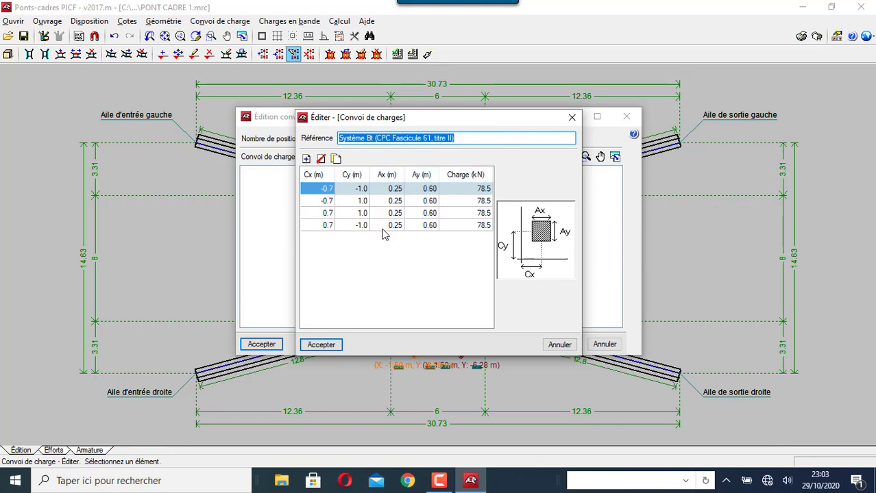
click(335, 352)
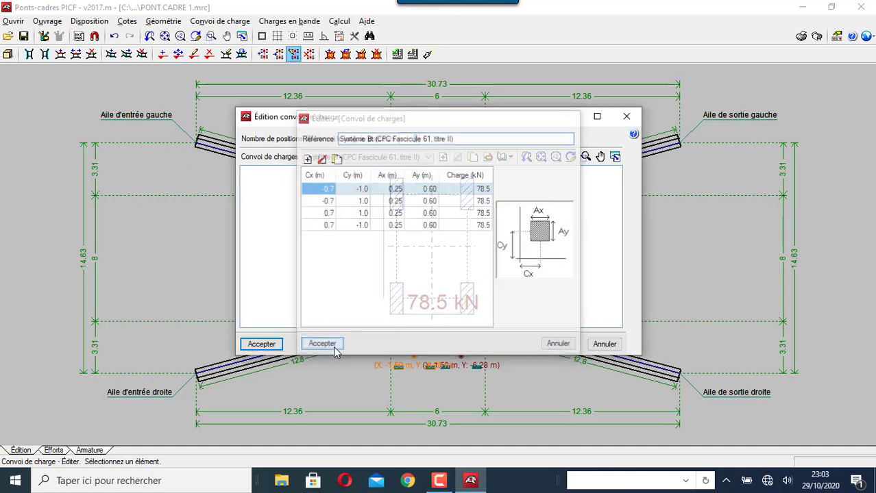
click(257, 347)
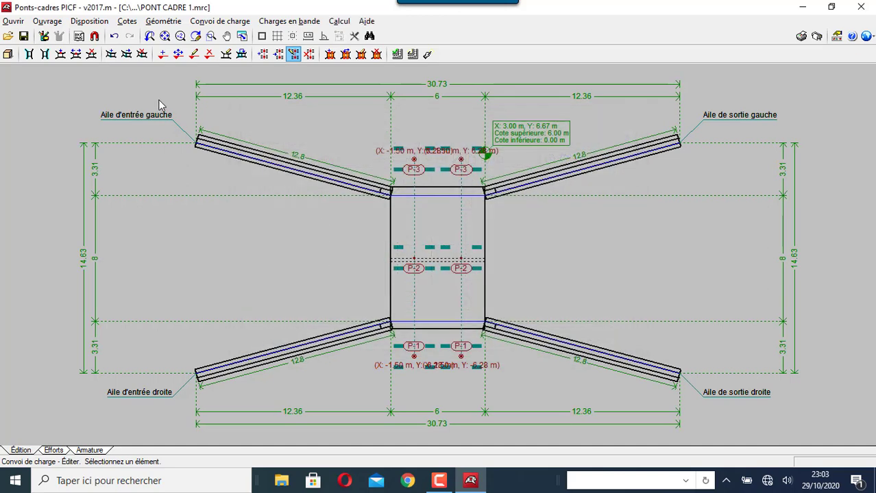
click(275, 21)
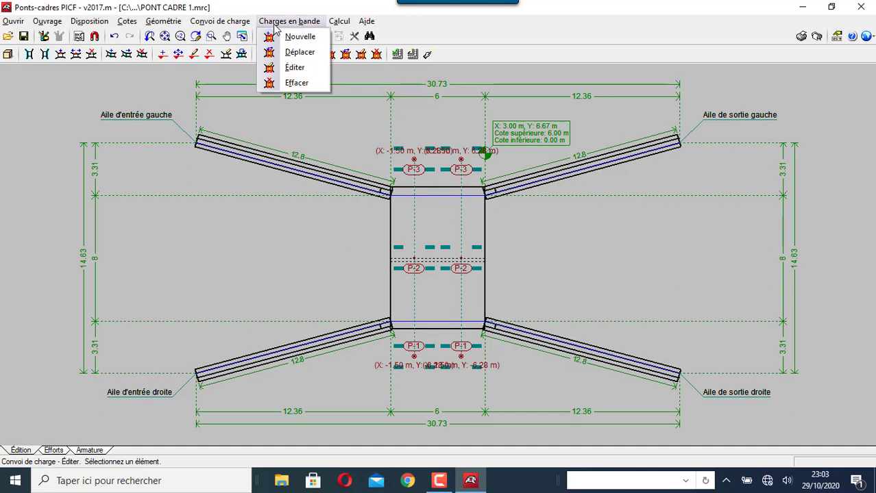
Add 9.81 kN/m² strip loads beyond both culvert ends and launch Tout dimensionner
click(283, 36)
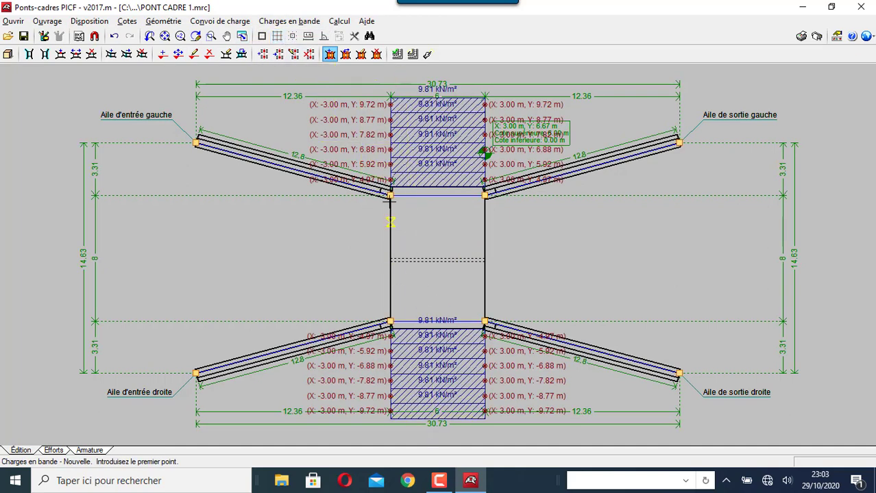
click(339, 22)
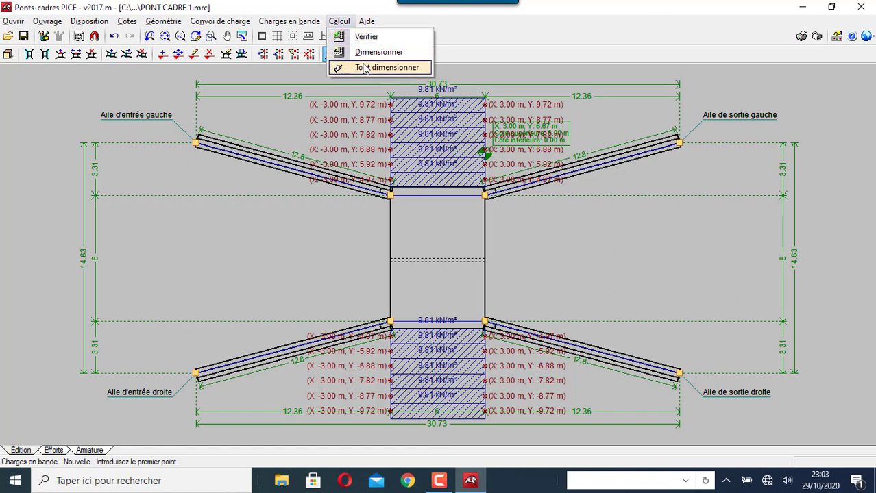
click(363, 68)
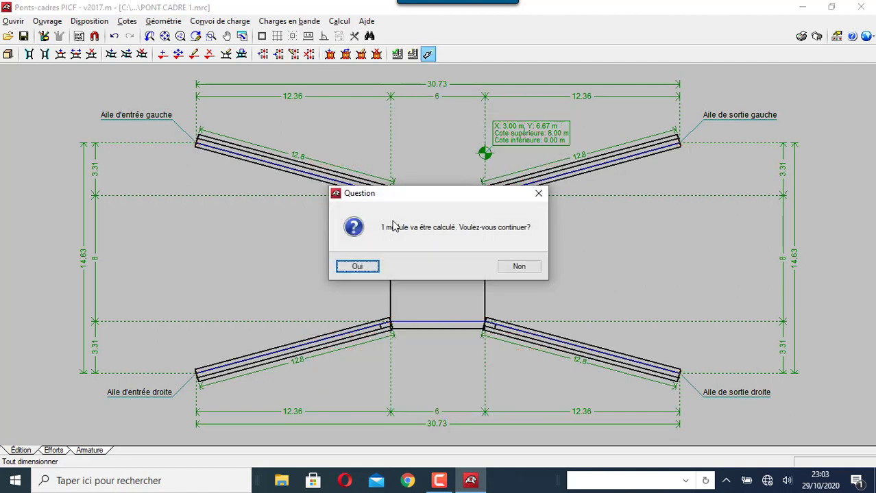
Calculate the module, acknowledge the unmet-checks warning, and show the full verification list
click(347, 267)
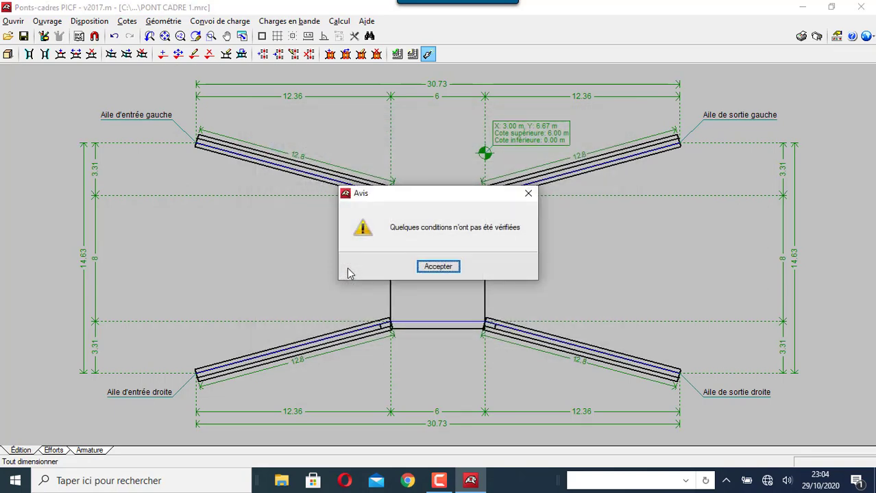
click(451, 269)
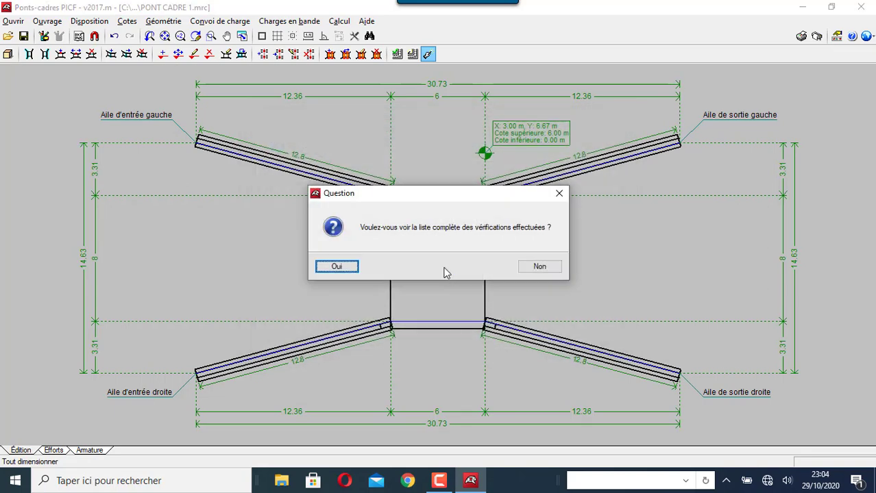
click(342, 269)
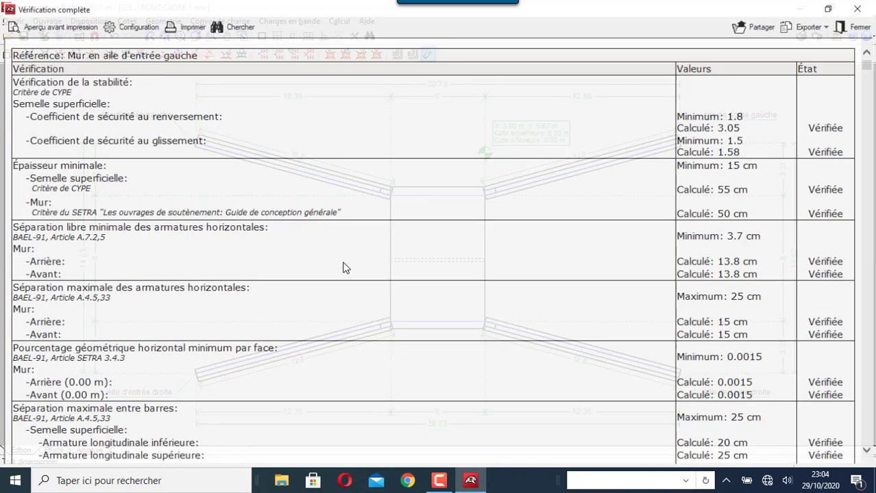
Read through the Vérification complète report, including failing footing crosse checks, then close it
scroll(346, 271, down, 20)
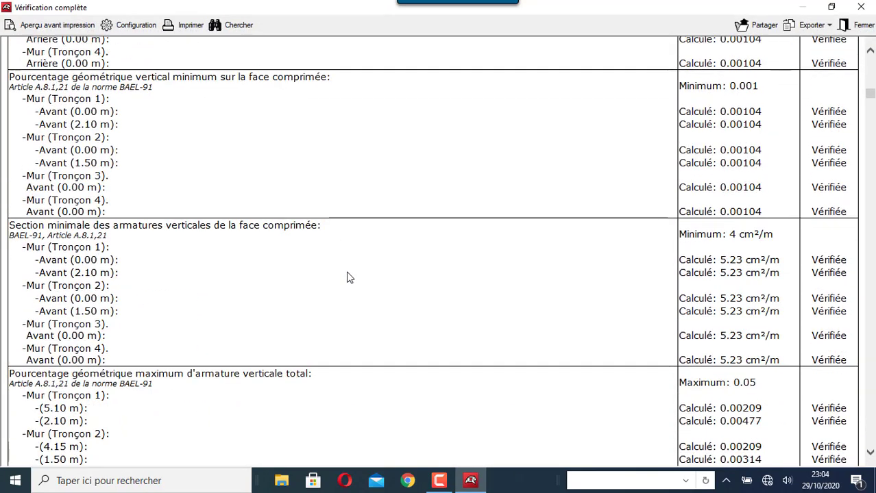
scroll(348, 277, down, 20)
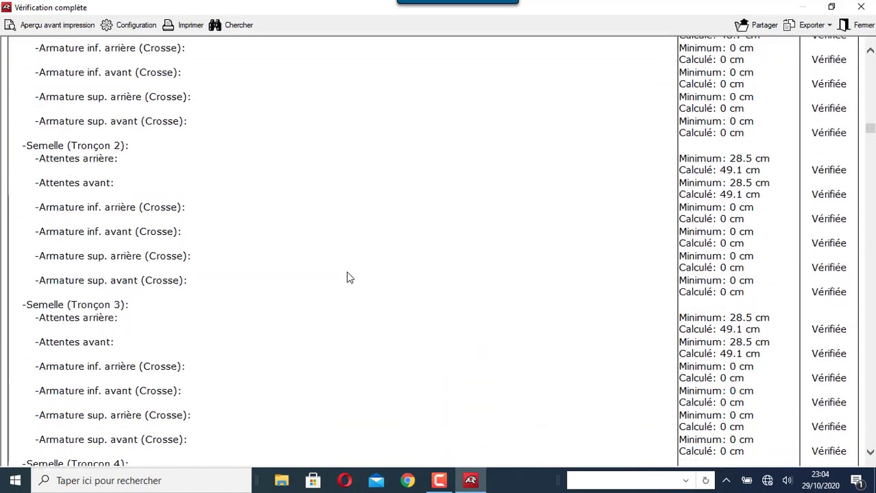
scroll(348, 277, down, 10)
scroll(348, 277, up, 8)
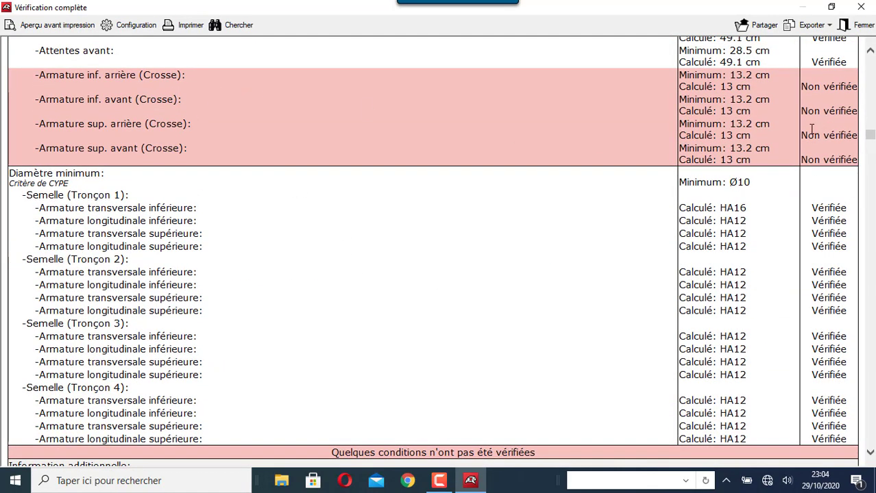
scroll(773, 101, down, 20)
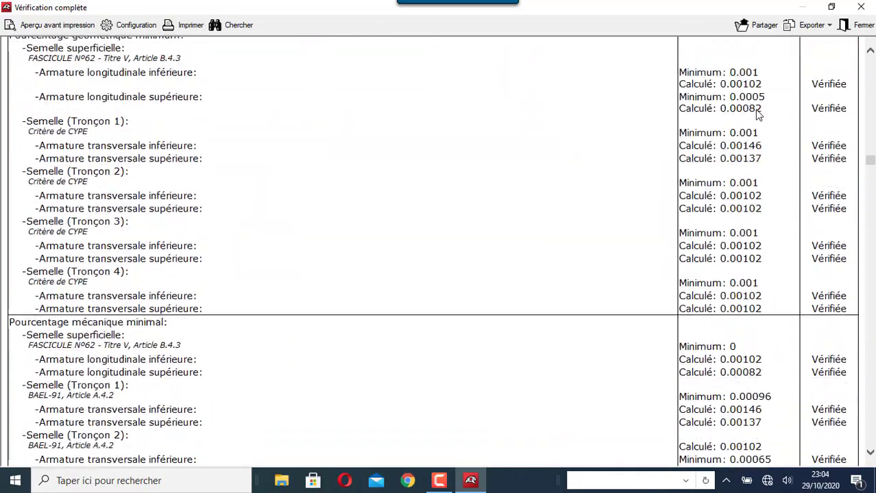
scroll(757, 113, down, 20)
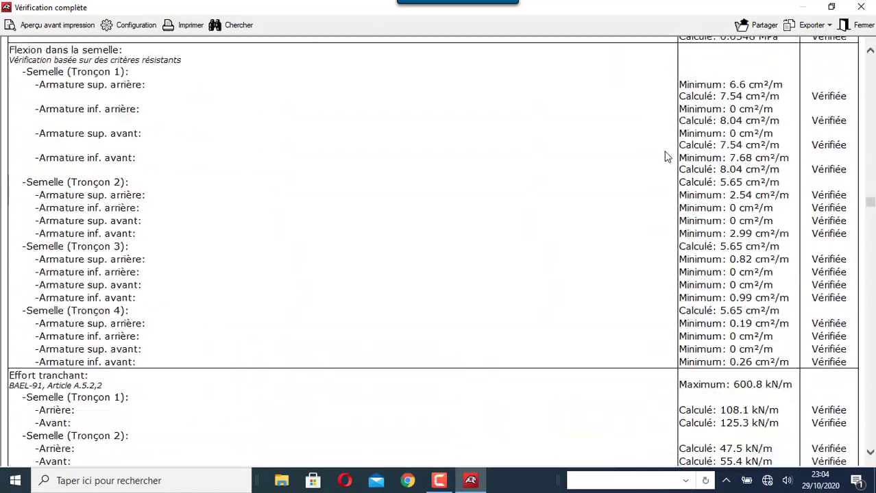
scroll(663, 157, down, 20)
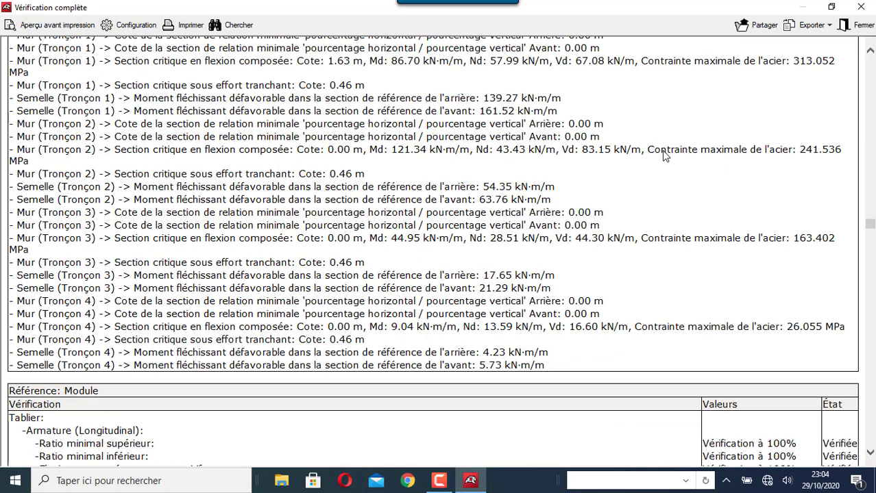
scroll(663, 156, down, 10)
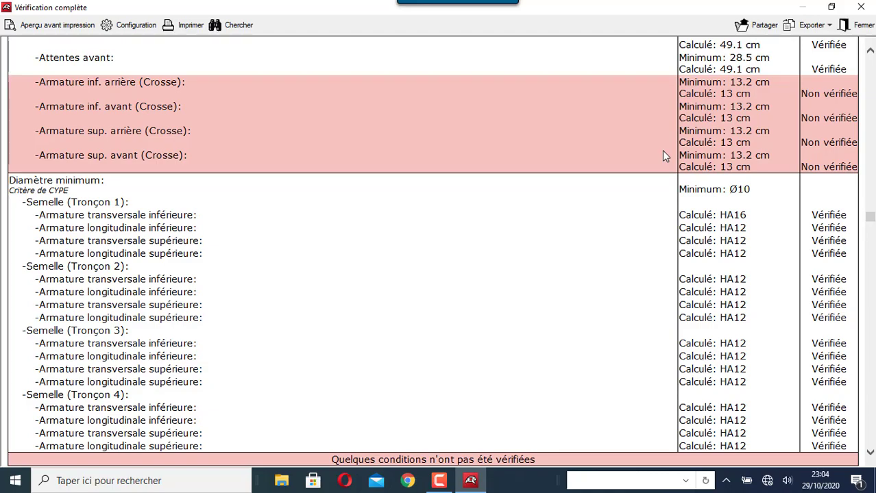
scroll(663, 152, down, 15)
scroll(662, 163, down, 10)
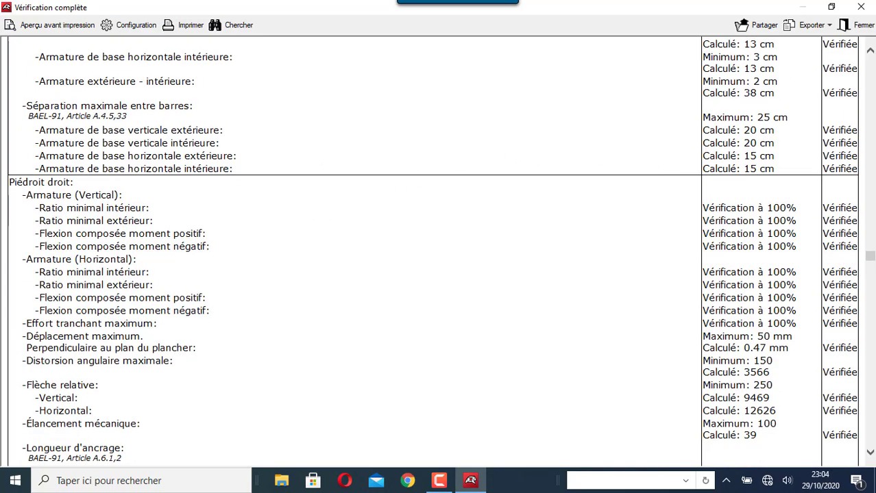
click(860, 7)
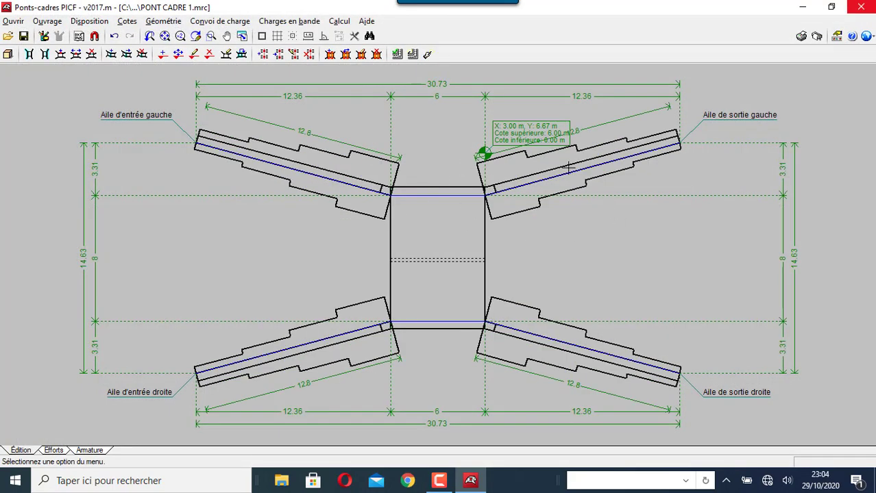
Zoom in on the sized wing walls and stepped footings, then switch to the Armature workspace
scroll(469, 165, up, 2)
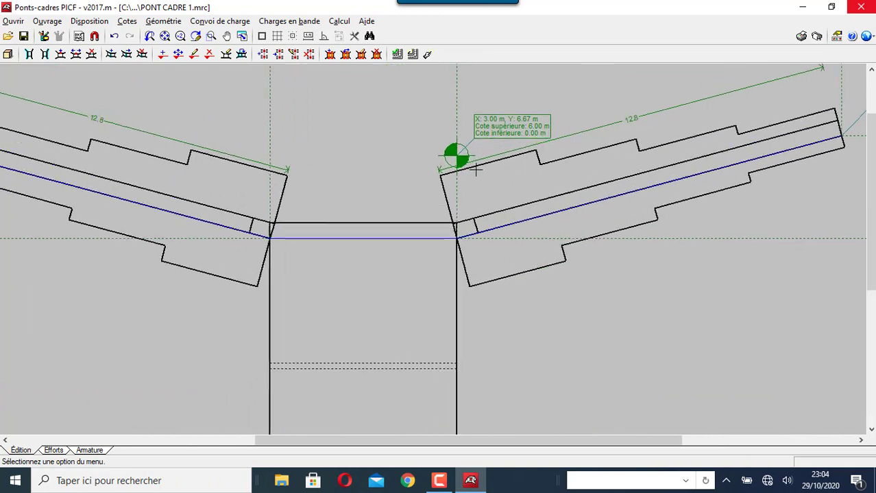
scroll(549, 192, up, 1)
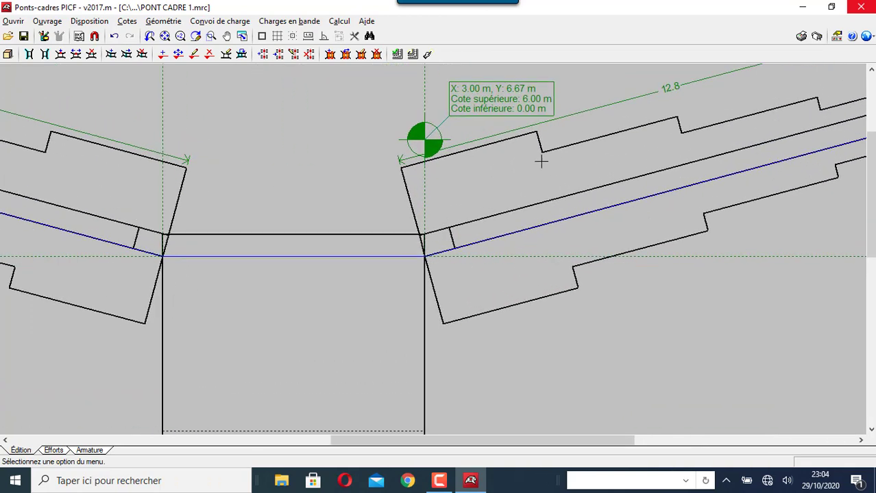
scroll(422, 204, down, 6)
scroll(399, 223, up, 3)
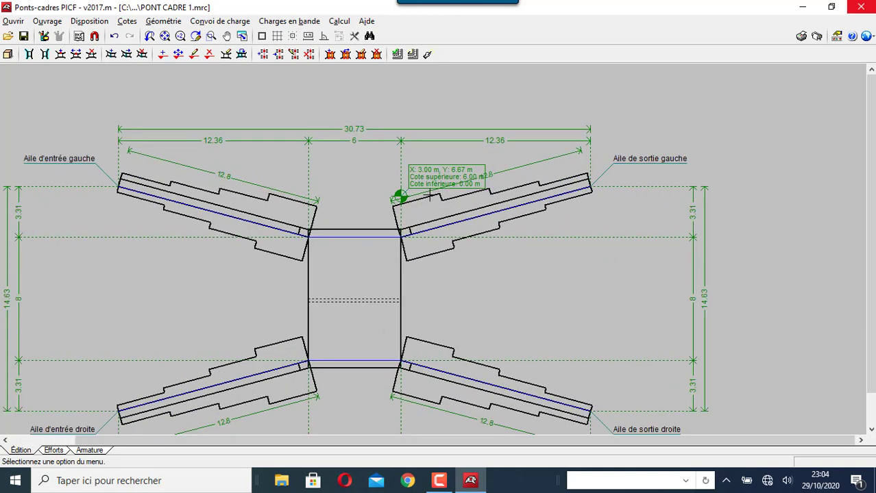
scroll(428, 180, up, 2)
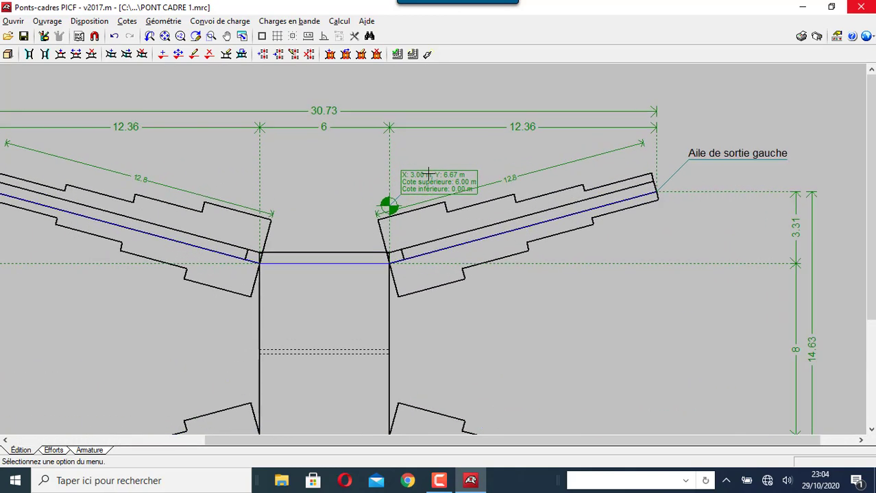
scroll(421, 181, up, 2)
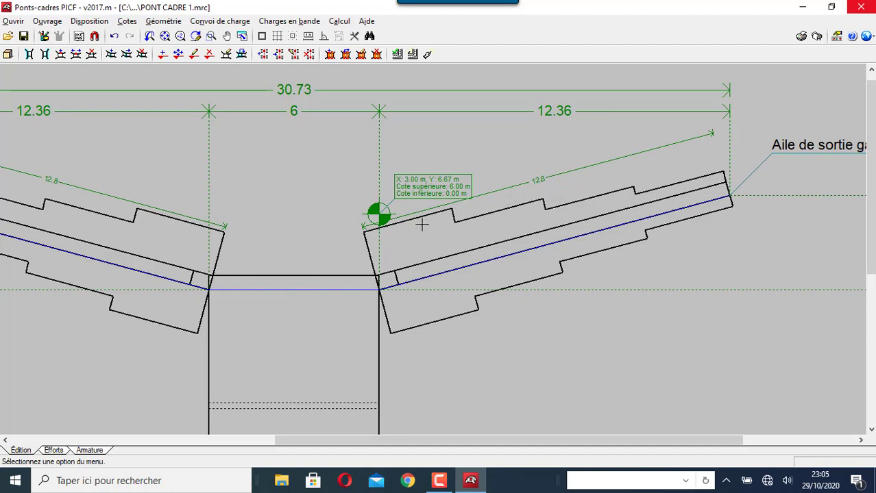
scroll(413, 233, down, 5)
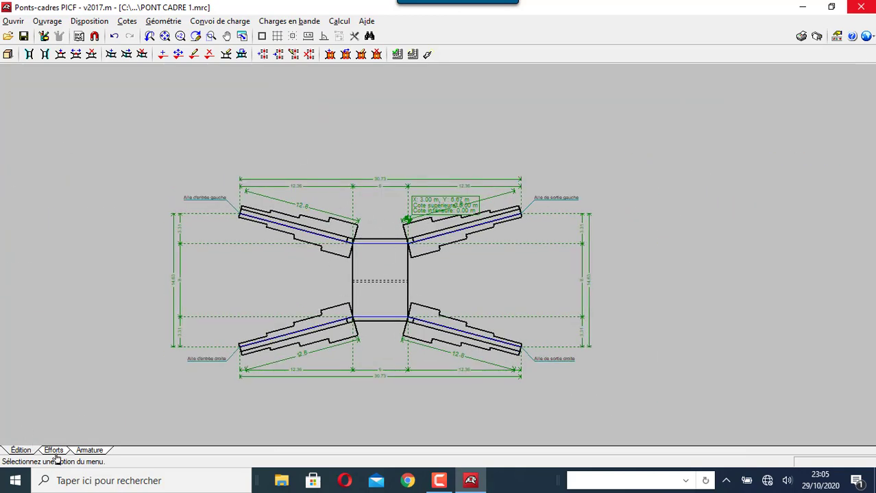
click(89, 451)
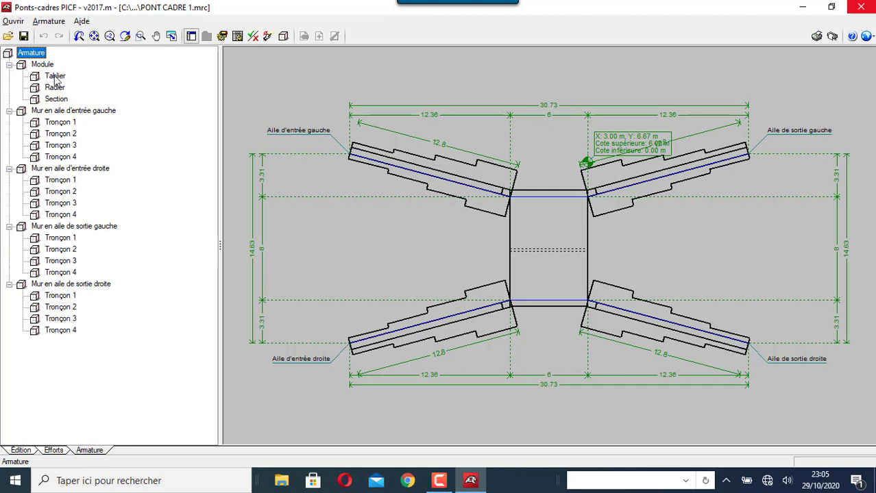
Check Tablier, Radier and Section reinforcement, ending on the left inlet wing wall's four 320 cm tronçons
click(56, 77)
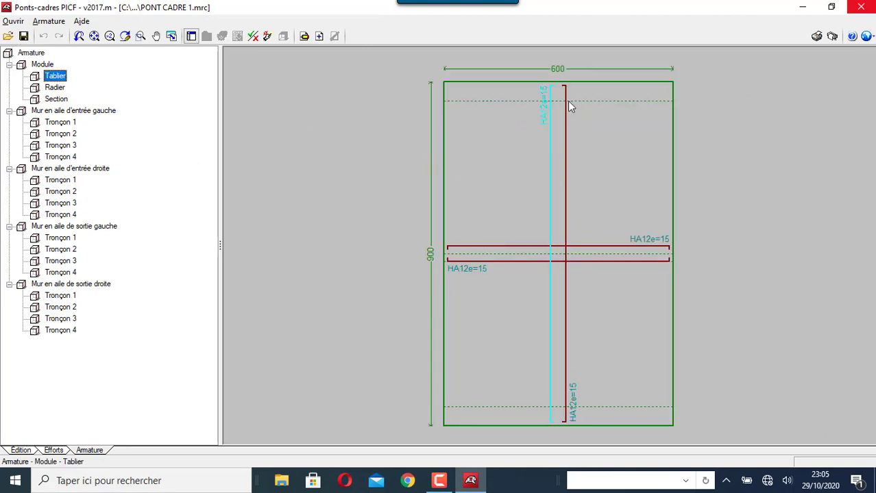
scroll(576, 93, up, 2)
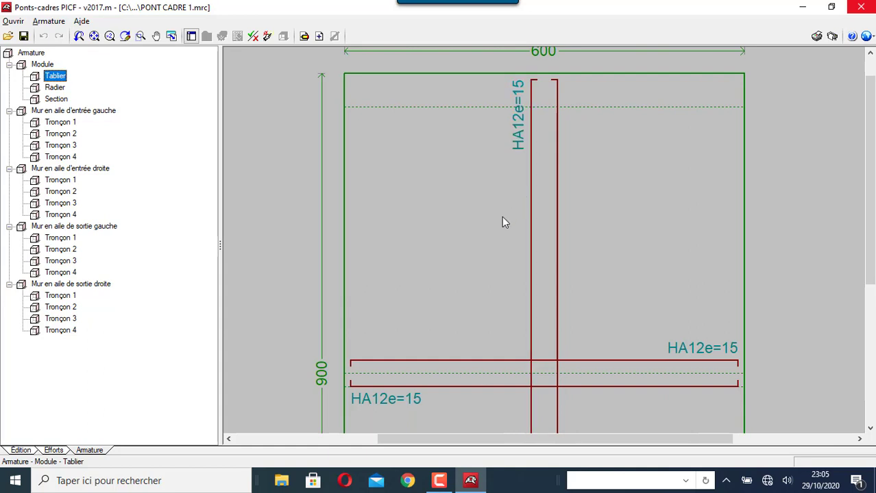
scroll(501, 225, down, 2)
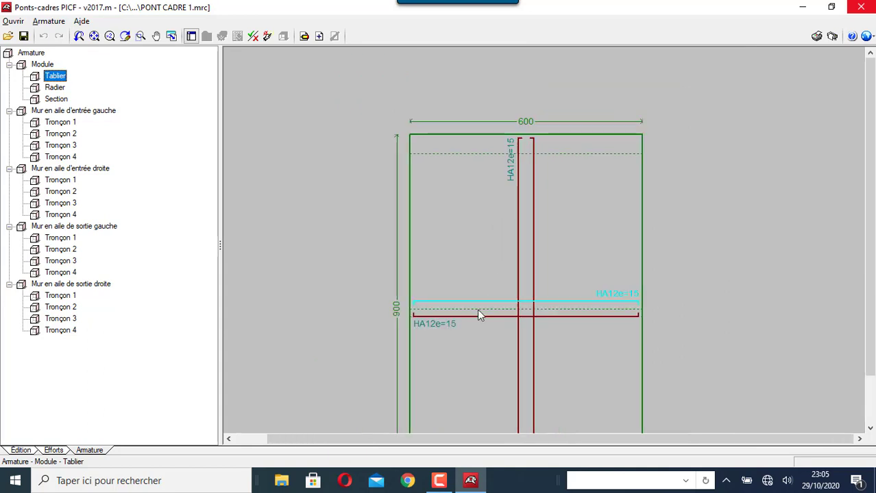
click(54, 88)
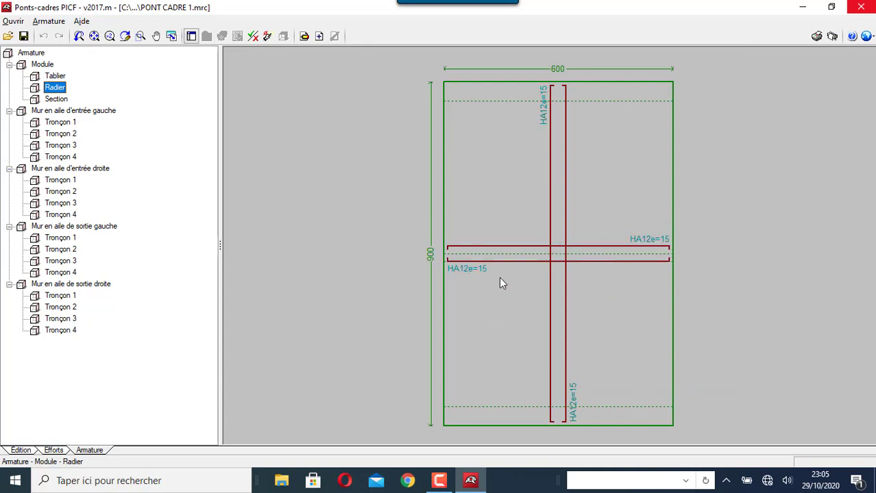
click(57, 99)
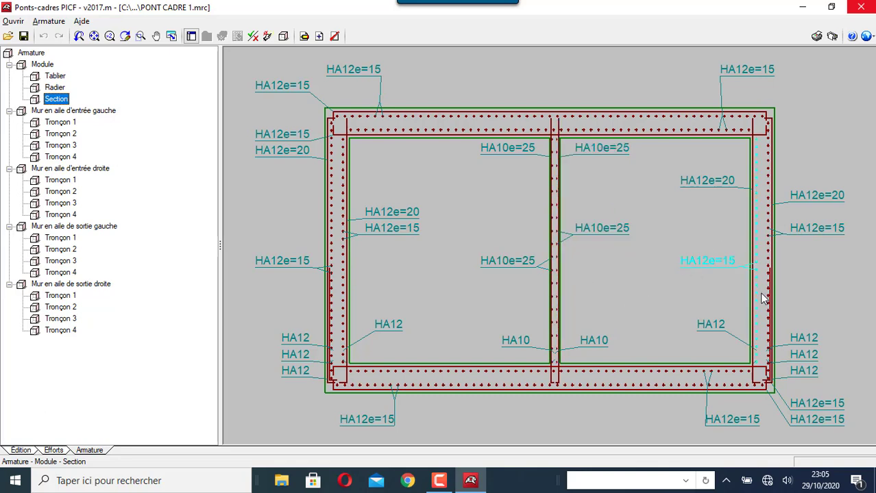
click(80, 112)
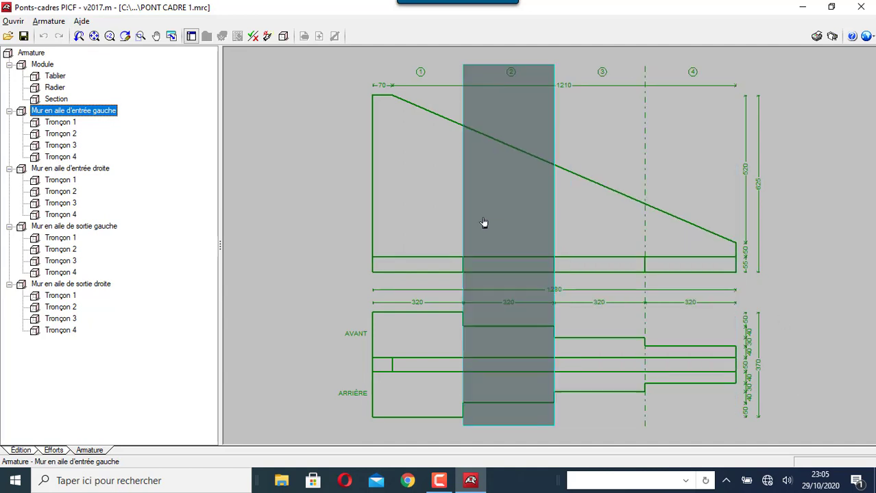
Open the left inlet wing wall tronçon cross-sections in turn, ending on Tronçon 4's HA12/HA10 bars
click(425, 194)
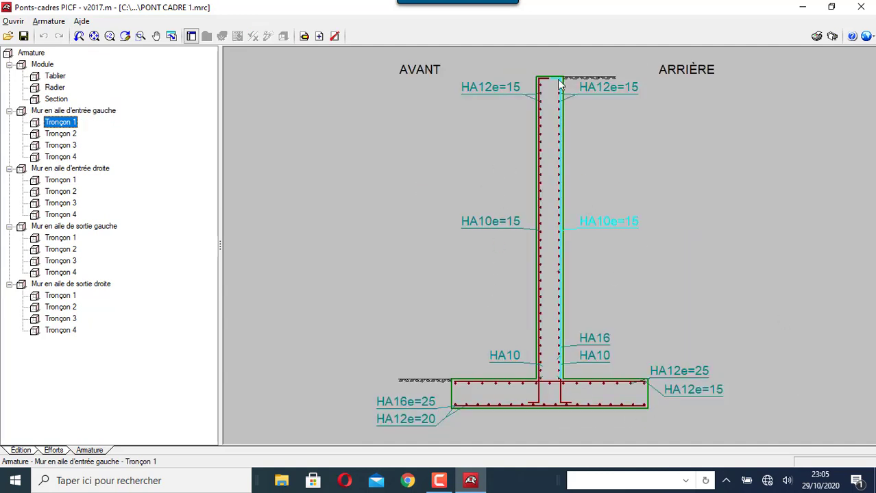
click(83, 112)
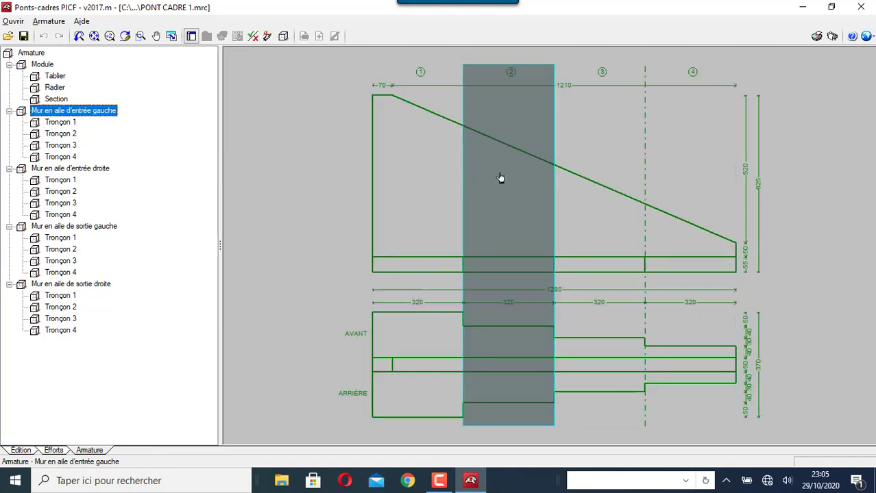
click(501, 178)
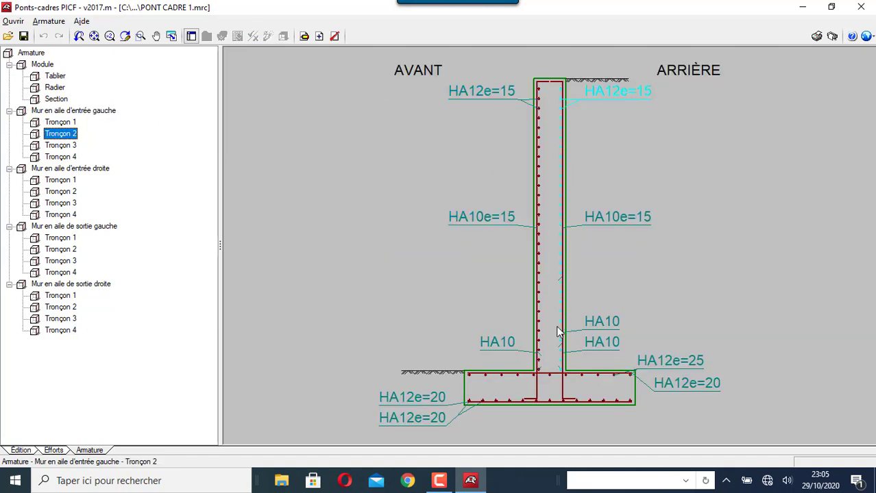
click(97, 111)
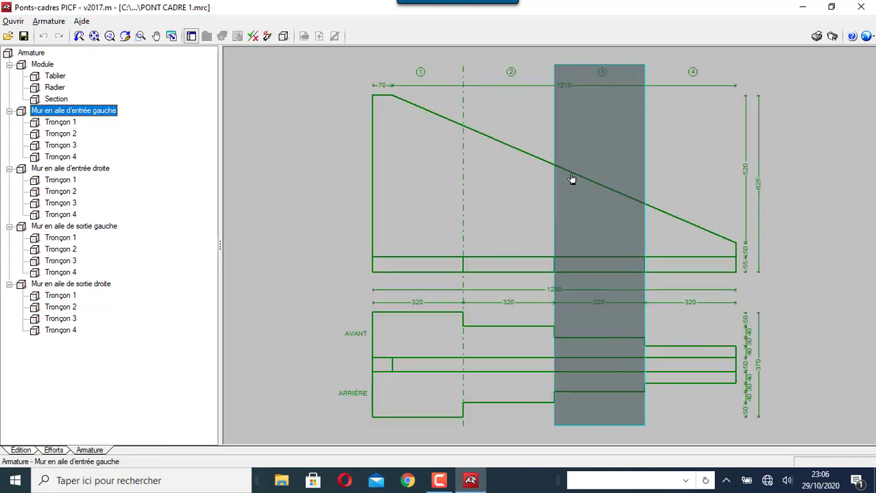
click(571, 200)
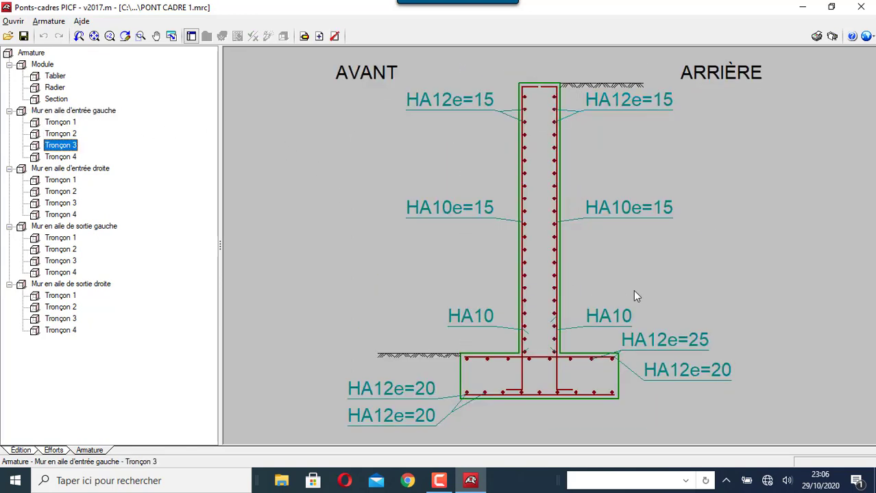
click(106, 112)
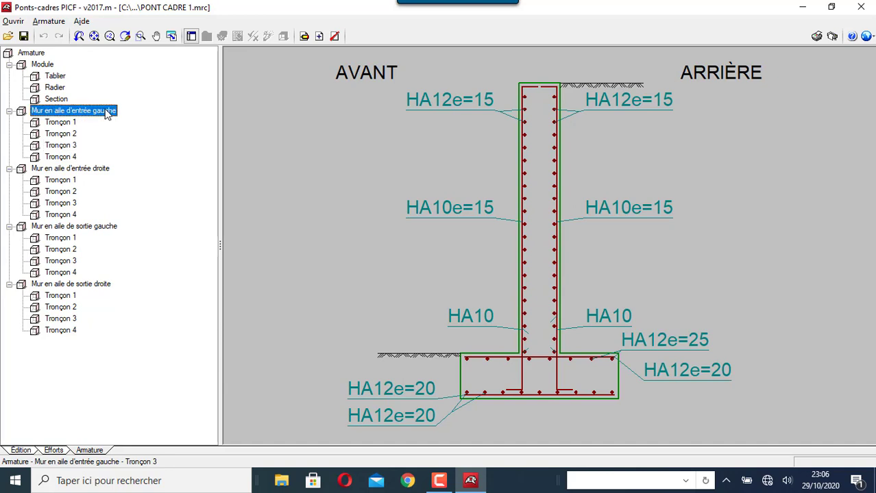
click(682, 237)
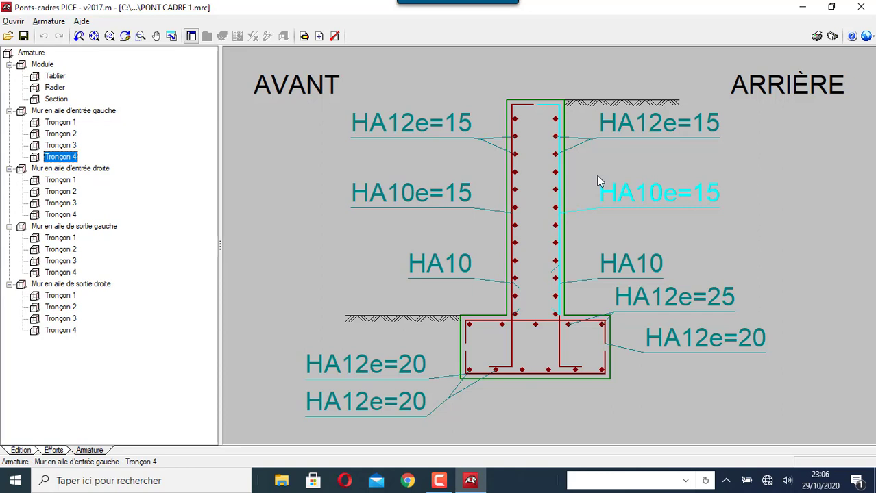
Add a new plan to the DWG plan list with its default drawing settings
click(833, 38)
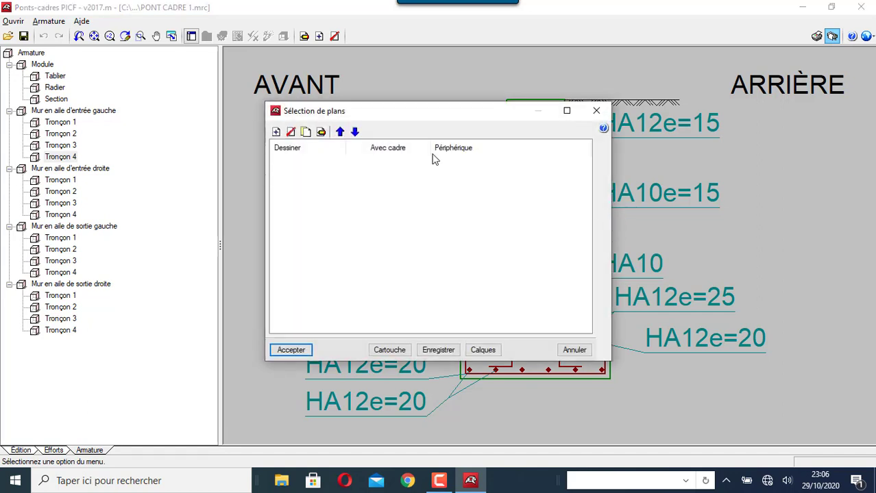
click(276, 132)
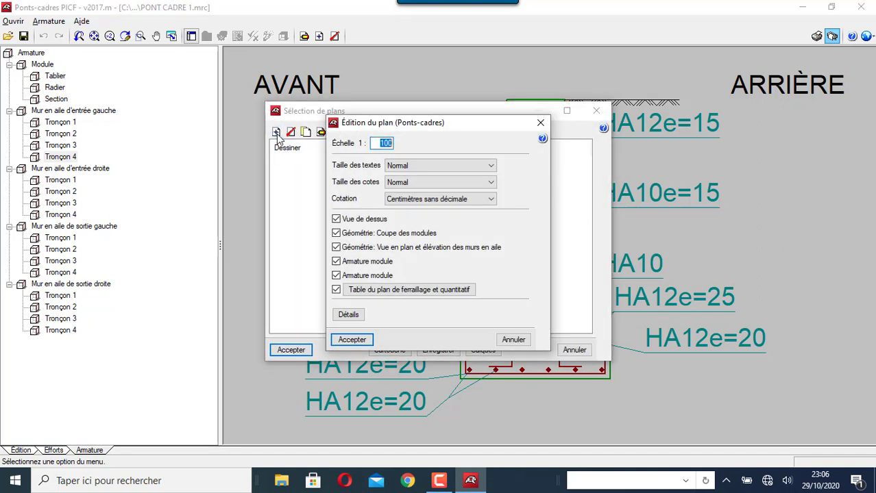
click(353, 339)
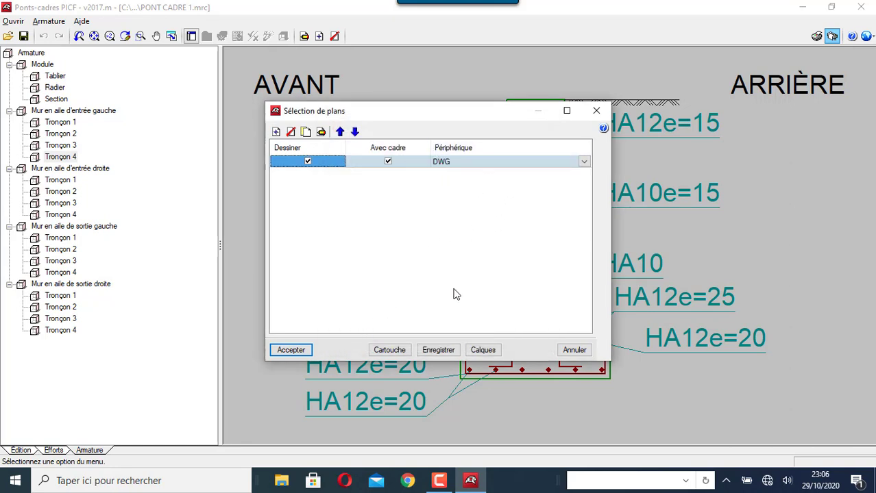
Frame the new plan with the CYPE title block
click(391, 352)
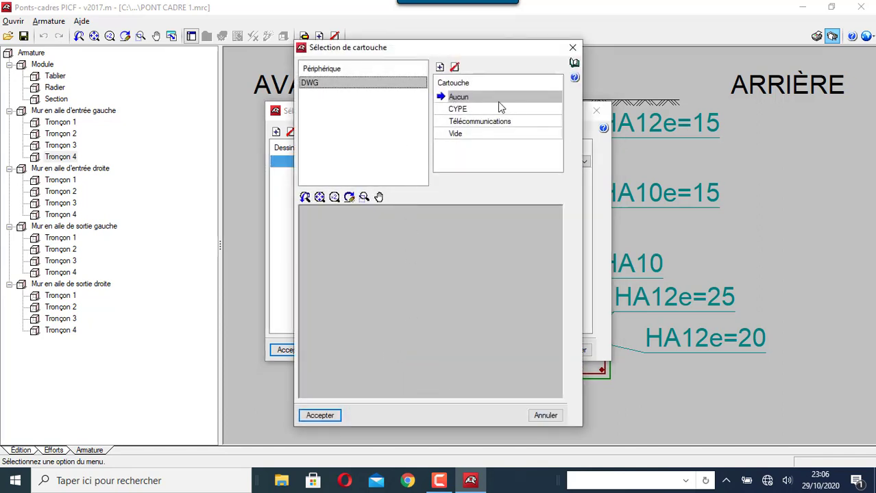
click(473, 123)
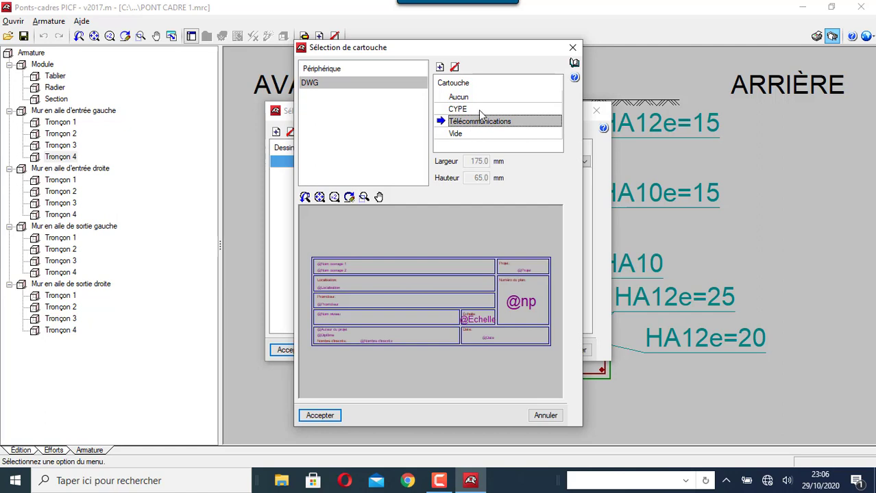
click(480, 109)
click(326, 416)
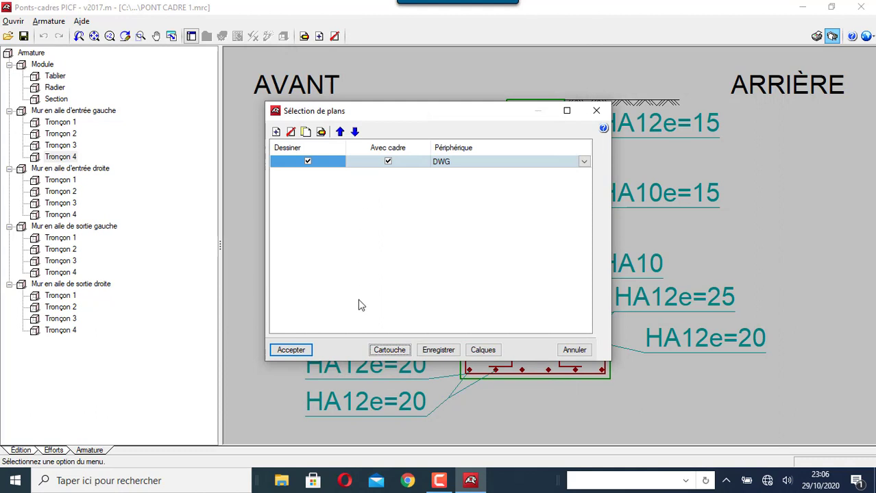
Fill the title block with the architect's name, KINSHASA, PONT CADRE KIN and PROVINCE DE KINSHASA
click(309, 351)
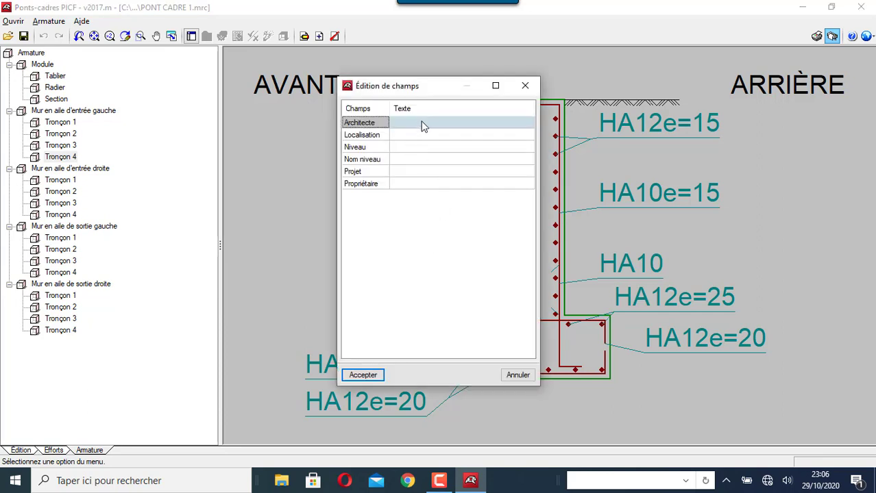
click(424, 126)
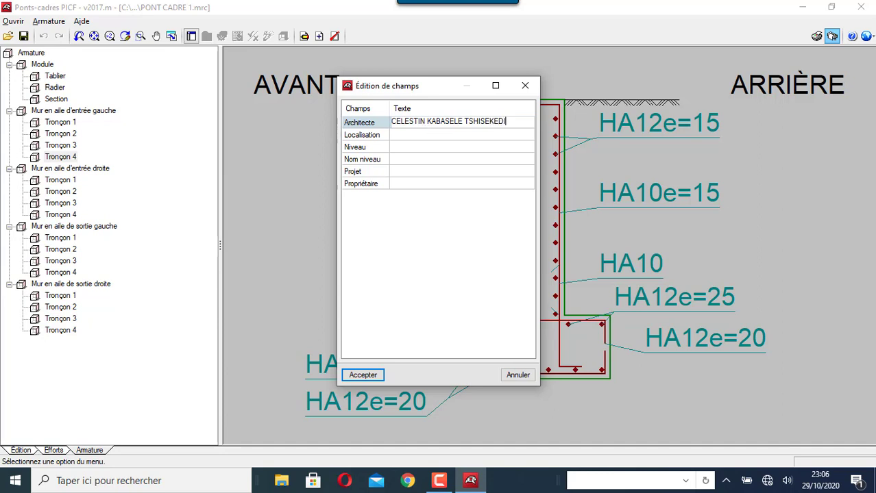
click(426, 138)
text(KINSHASA)
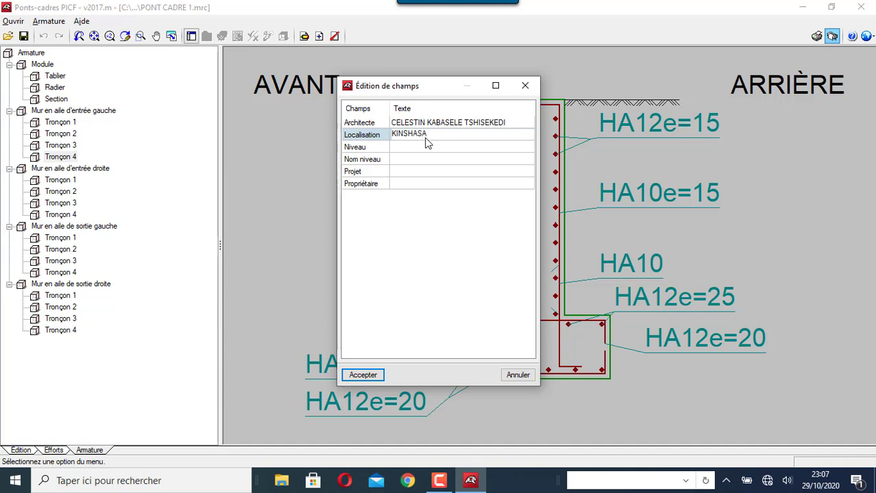
click(416, 175)
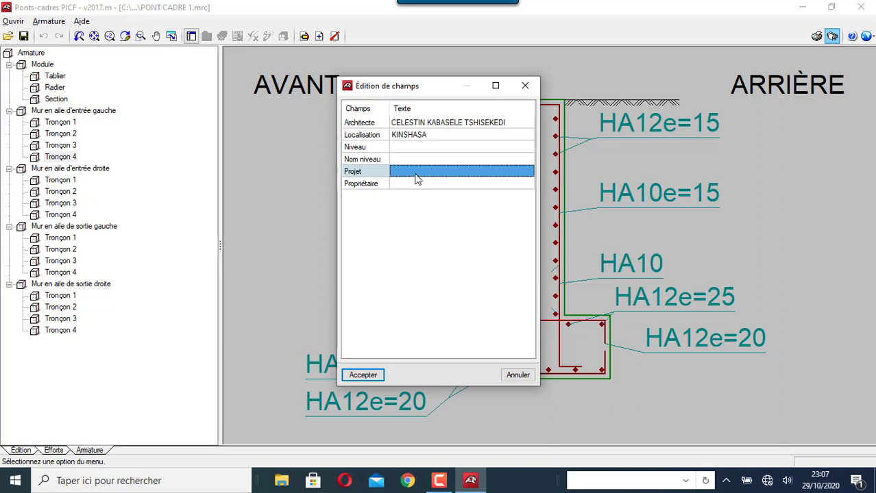
text(PONT CADRE KIN)
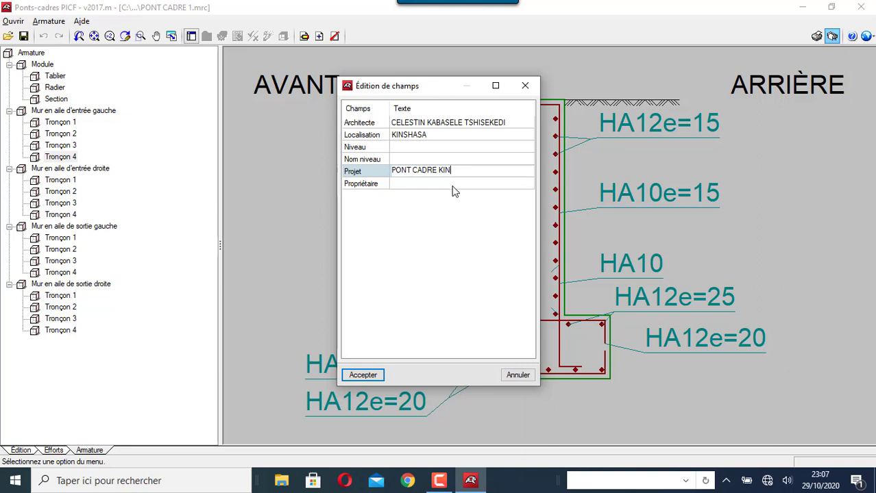
click(453, 184)
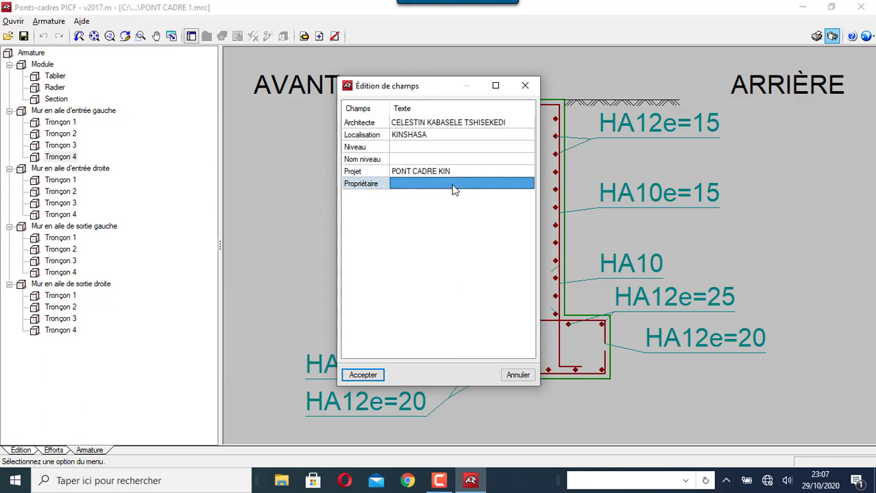
text(G)
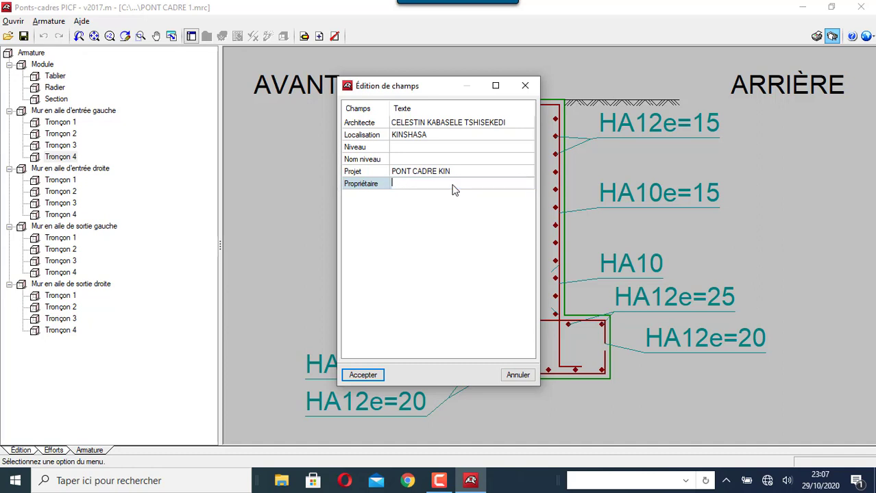
text(ROVINCE DE KINSHASA)
click(377, 375)
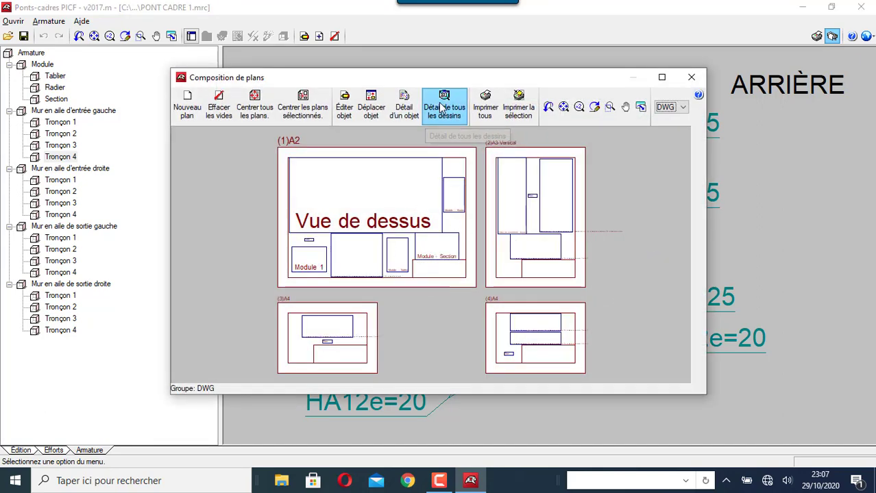
click(444, 112)
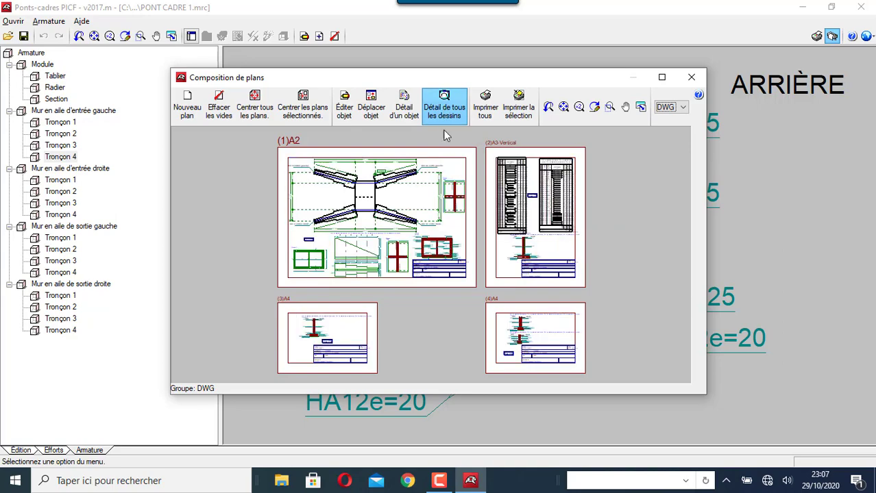
scroll(312, 159, up, 1)
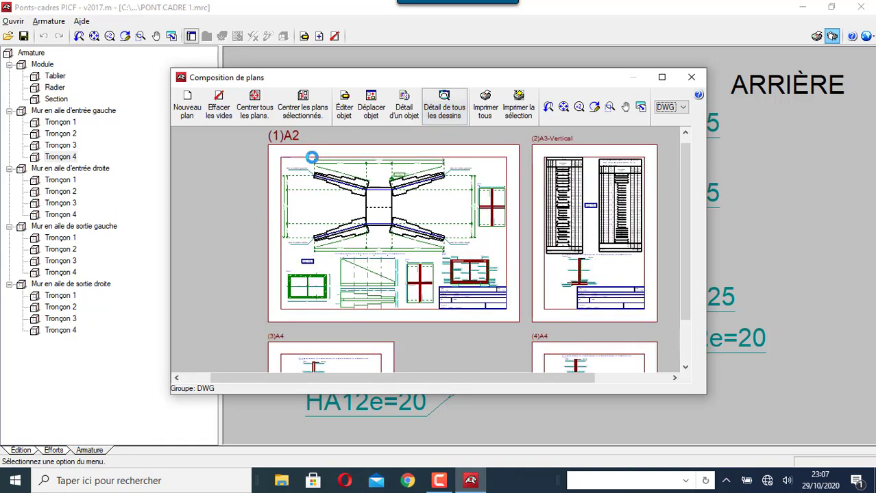
scroll(311, 158, up, 3)
scroll(292, 168, down, 2)
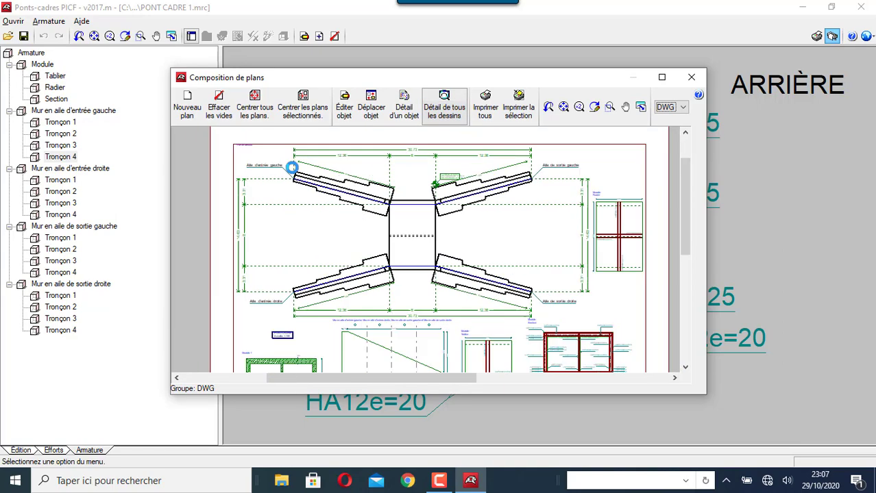
scroll(292, 168, down, 2)
scroll(456, 309, up, 3)
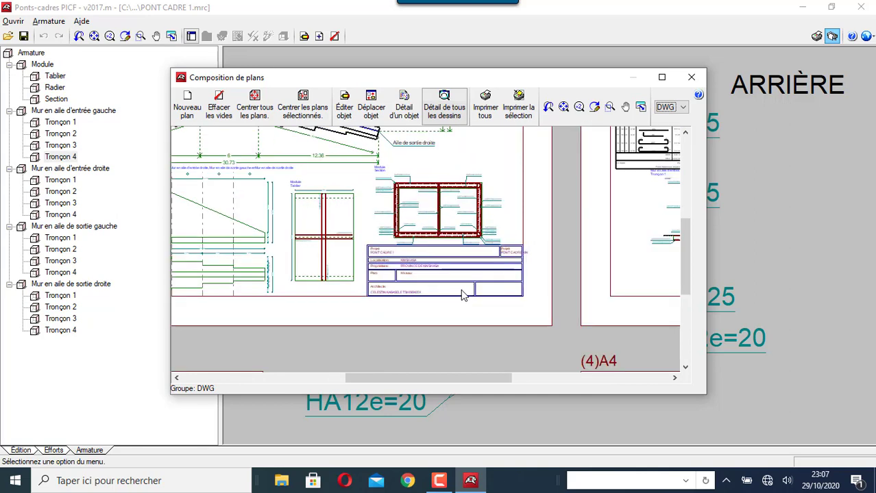
scroll(461, 295, up, 1)
scroll(456, 233, up, 1)
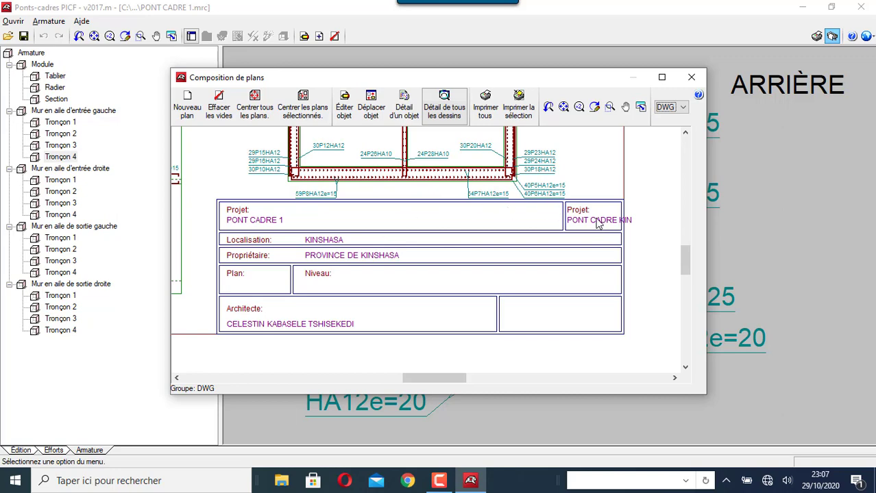
scroll(274, 309, down, 1)
scroll(274, 309, down, 1)
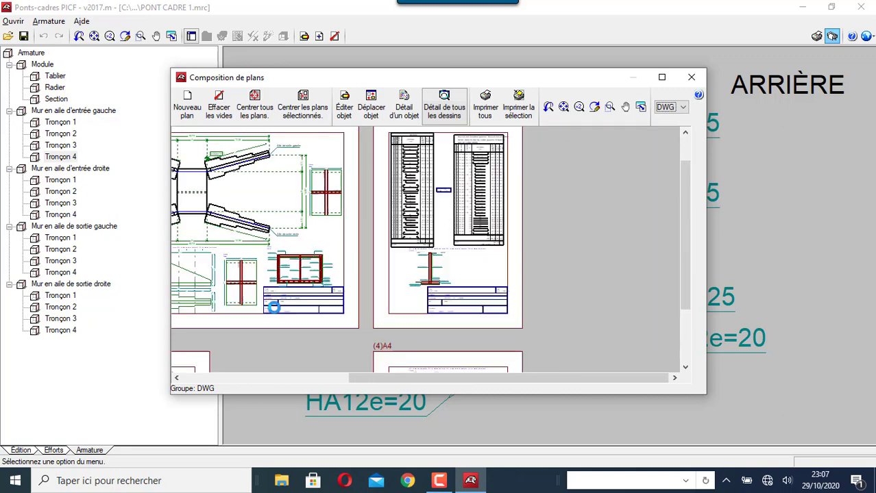
scroll(480, 288, up, 3)
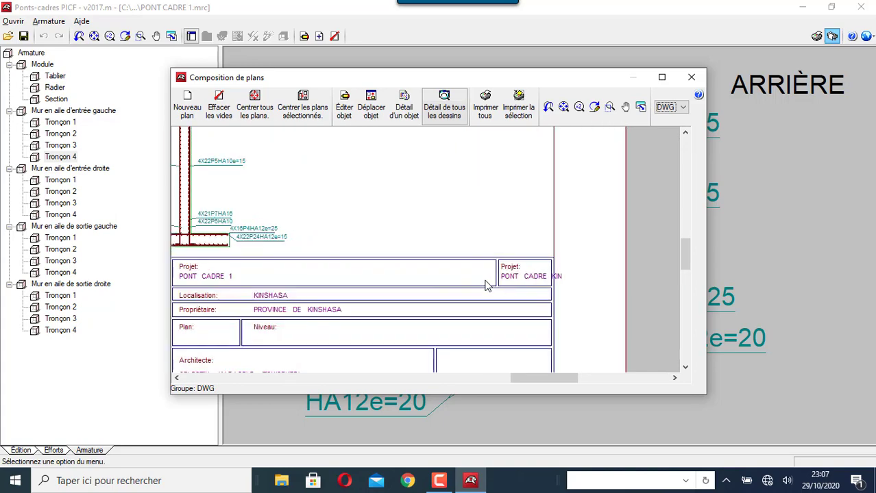
scroll(485, 286, down, 4)
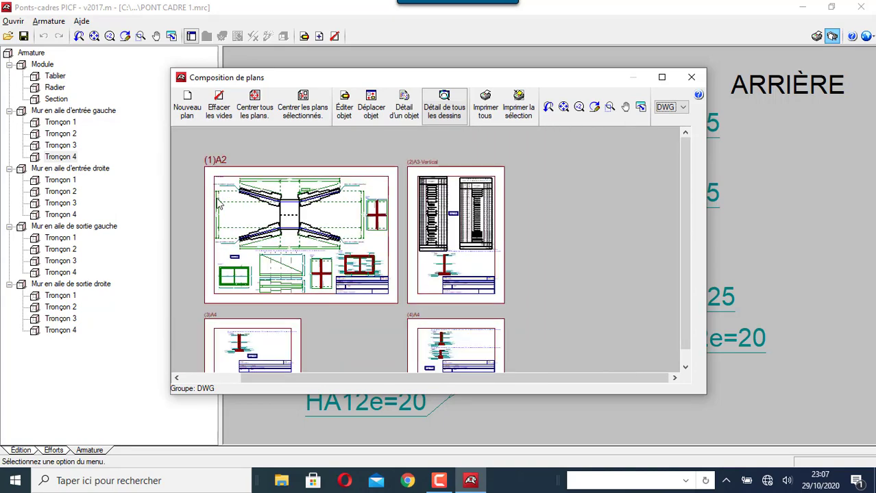
scroll(218, 201, up, 4)
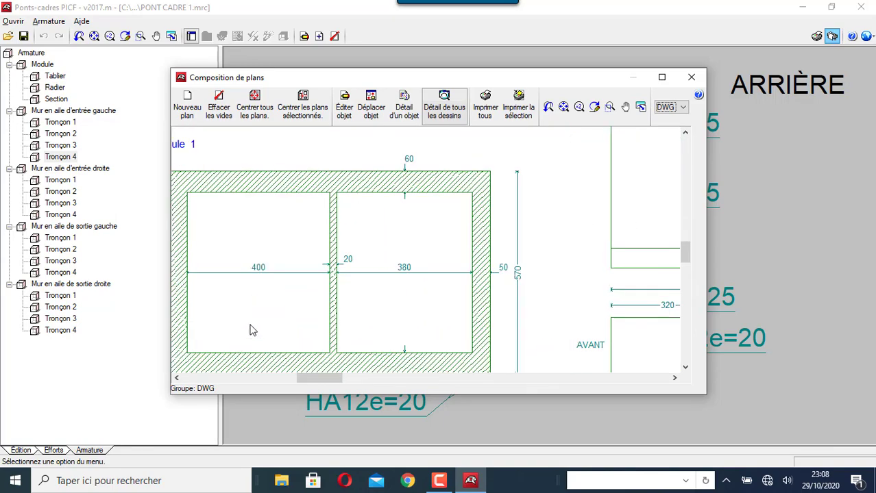
scroll(285, 269, down, 1)
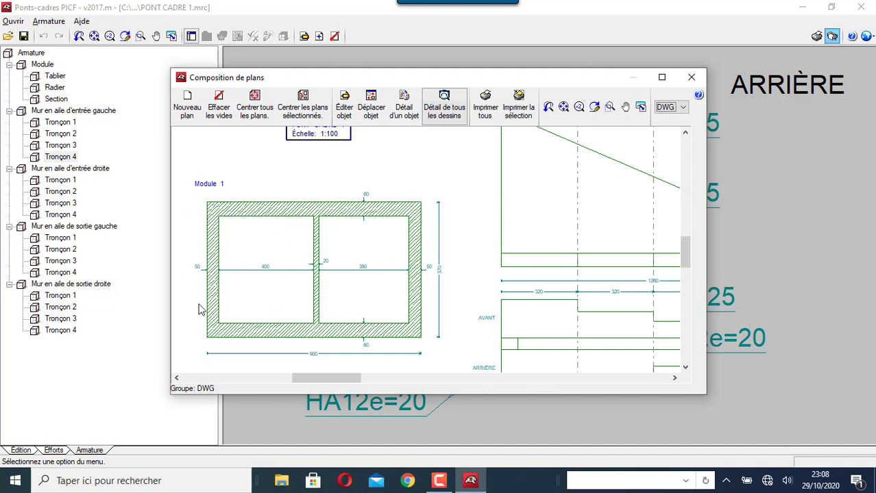
scroll(199, 310, up, 1)
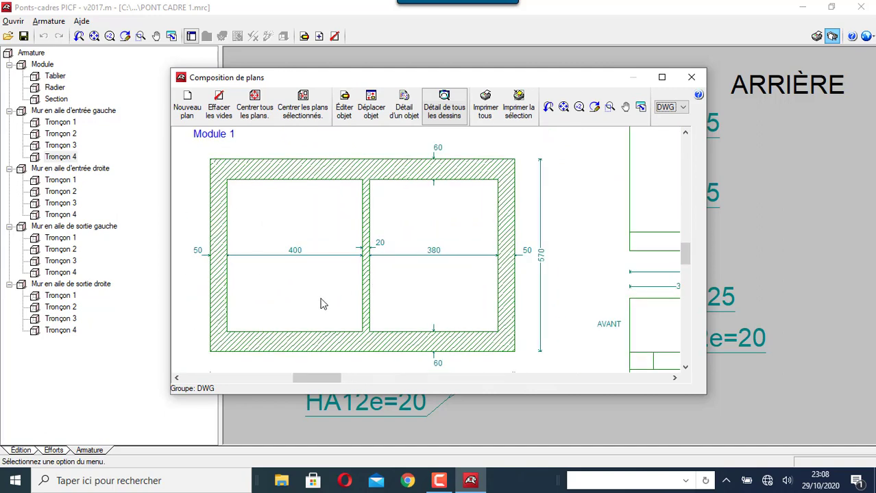
scroll(321, 302, down, 4)
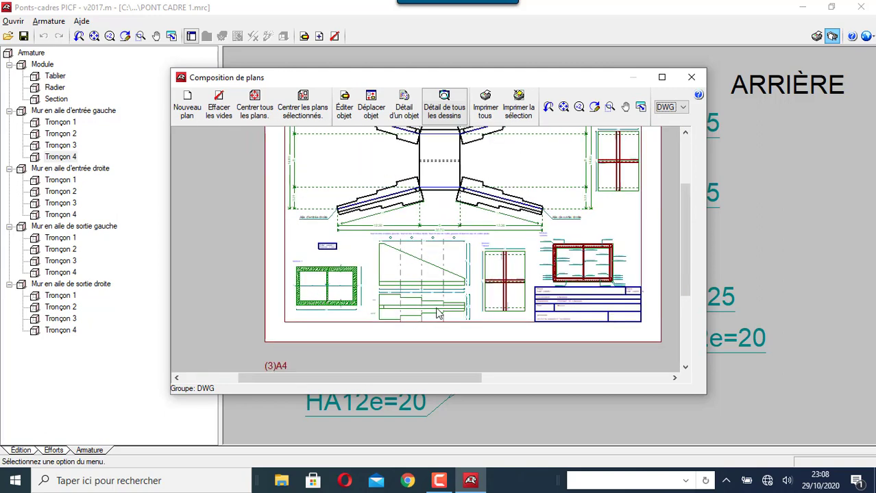
scroll(439, 314, up, 2)
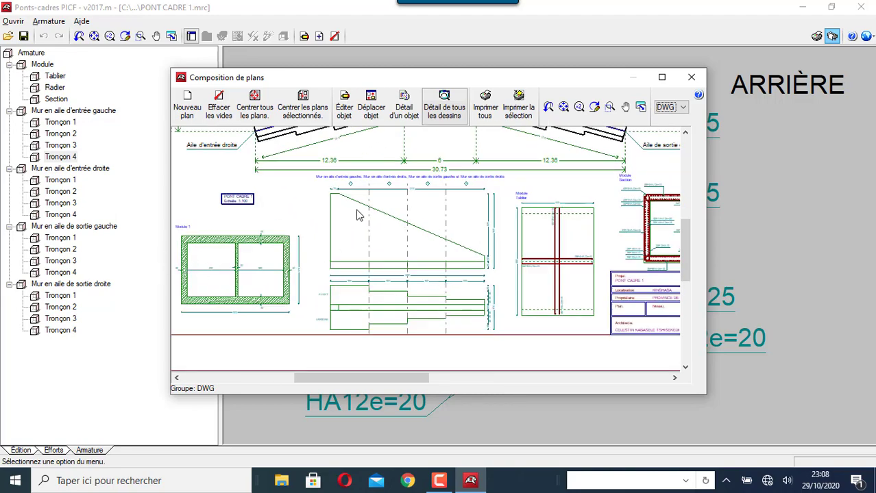
scroll(355, 206, up, 2)
scroll(328, 249, down, 3)
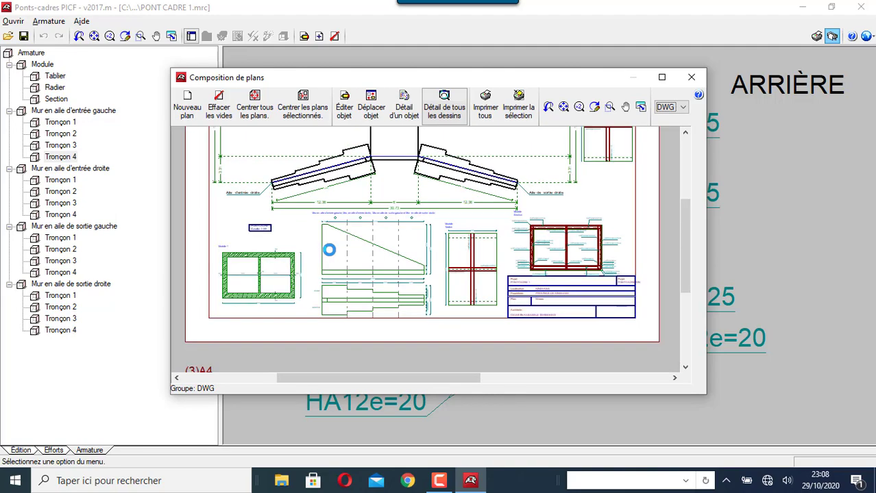
scroll(348, 247, up, 2)
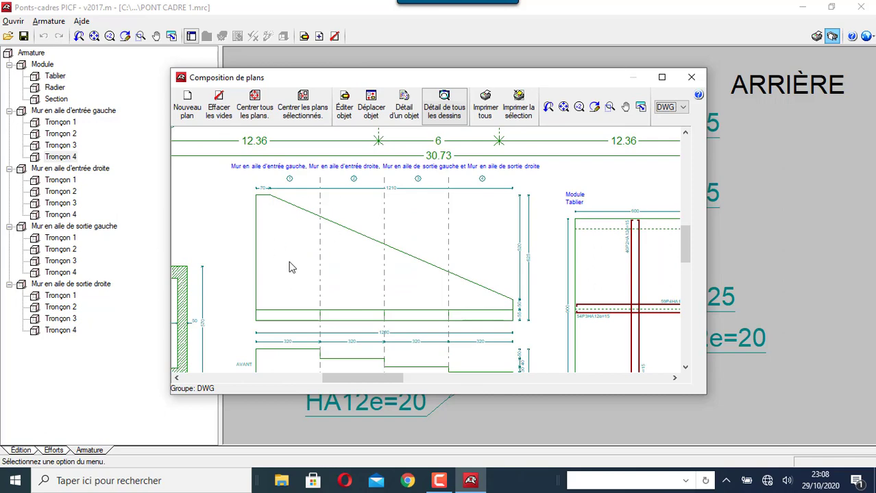
scroll(307, 322, down, 2)
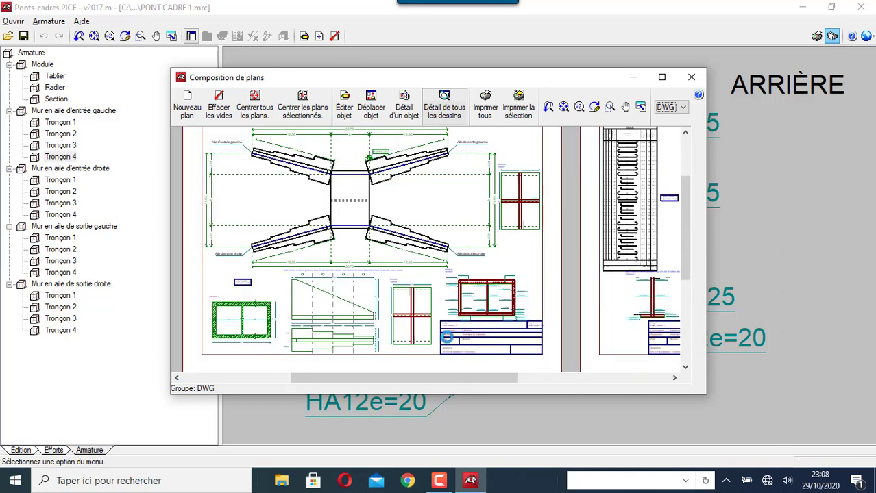
scroll(389, 275, up, 3)
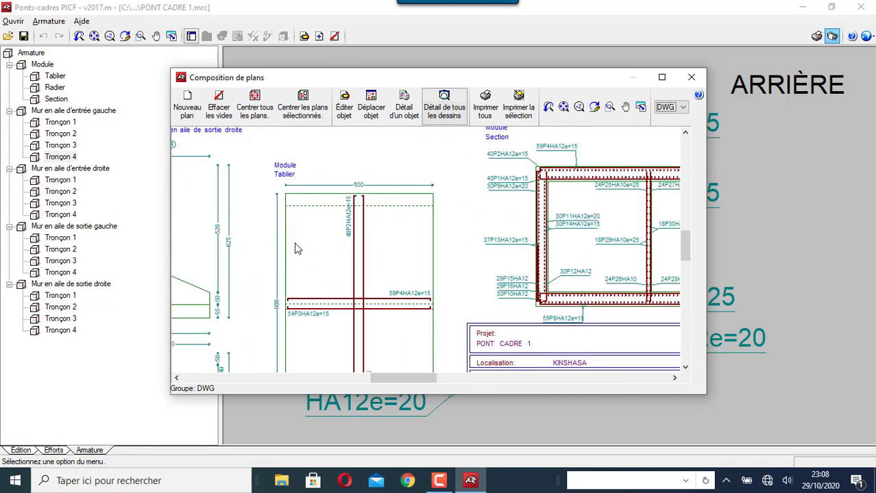
scroll(297, 247, down, 1)
scroll(394, 231, up, 3)
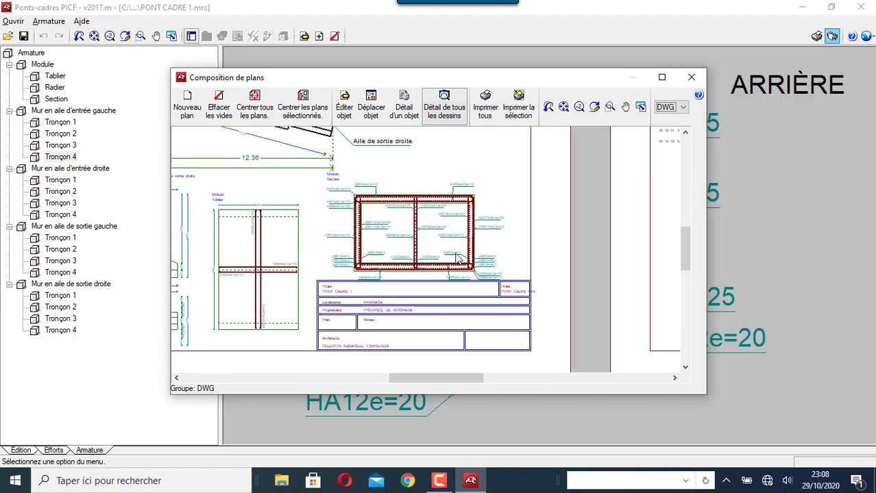
scroll(344, 318, down, 3)
scroll(363, 228, up, 2)
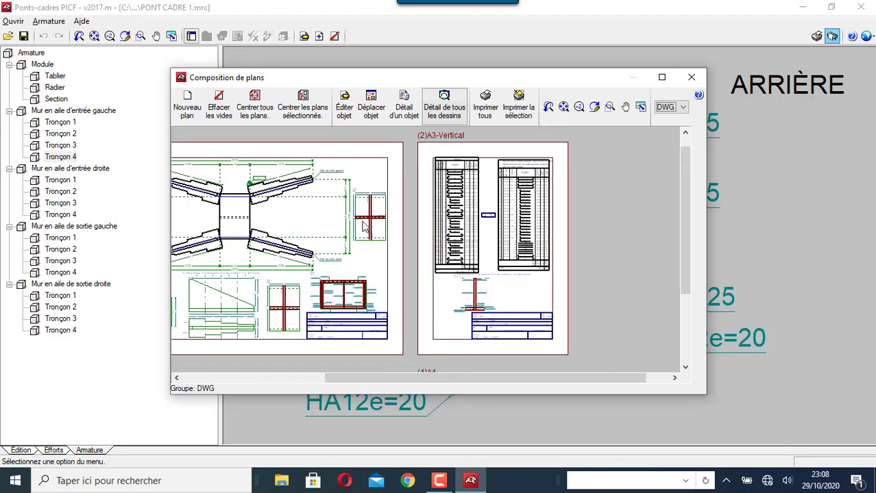
scroll(372, 195, up, 3)
scroll(368, 274, down, 4)
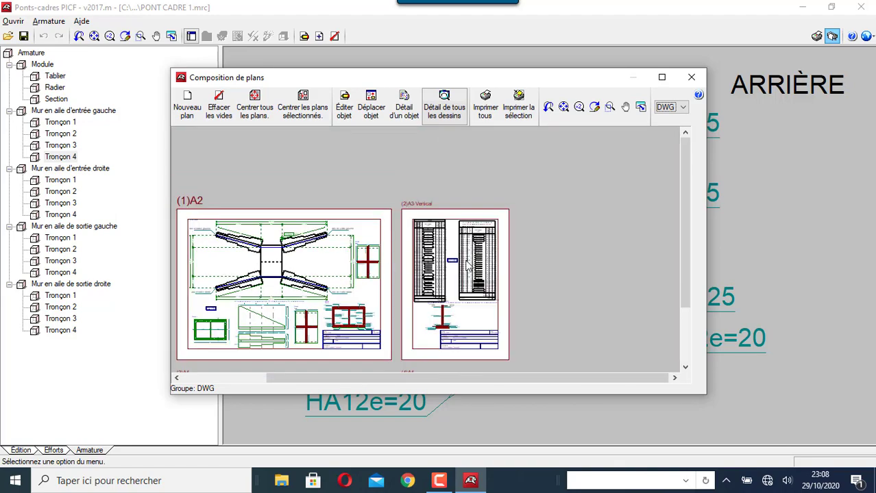
scroll(478, 247, up, 2)
scroll(419, 218, up, 4)
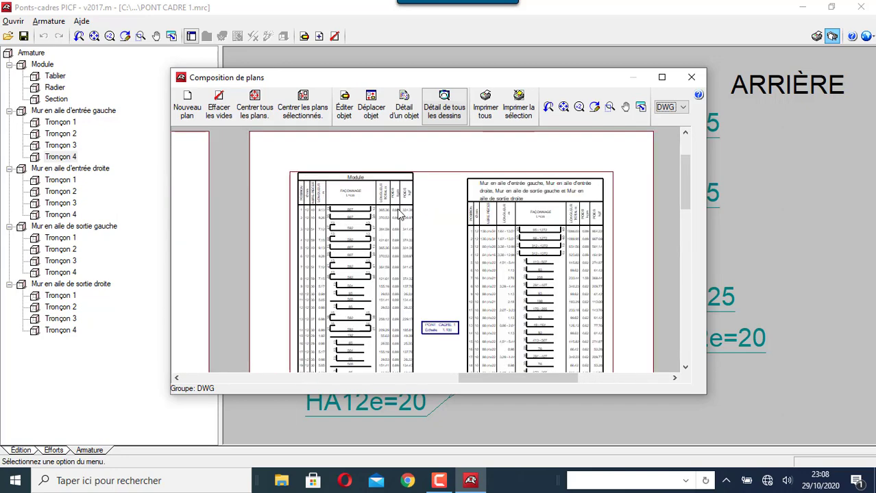
scroll(288, 197, up, 2)
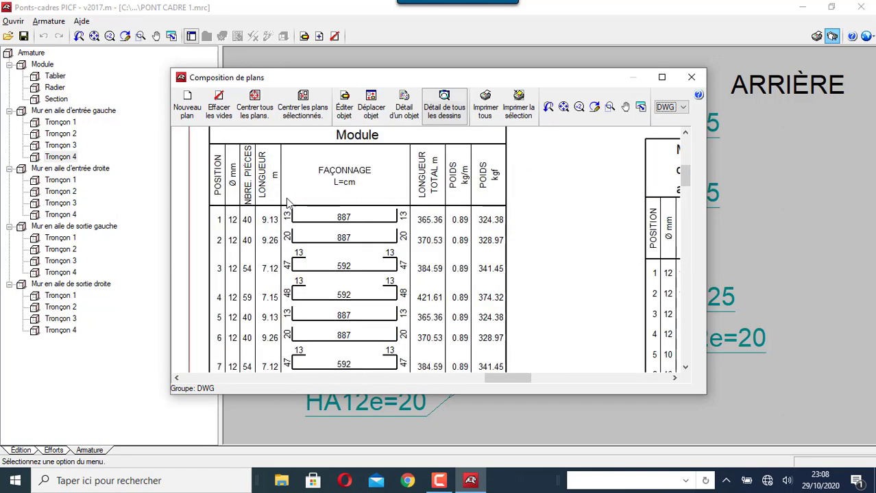
scroll(341, 295, down, 5)
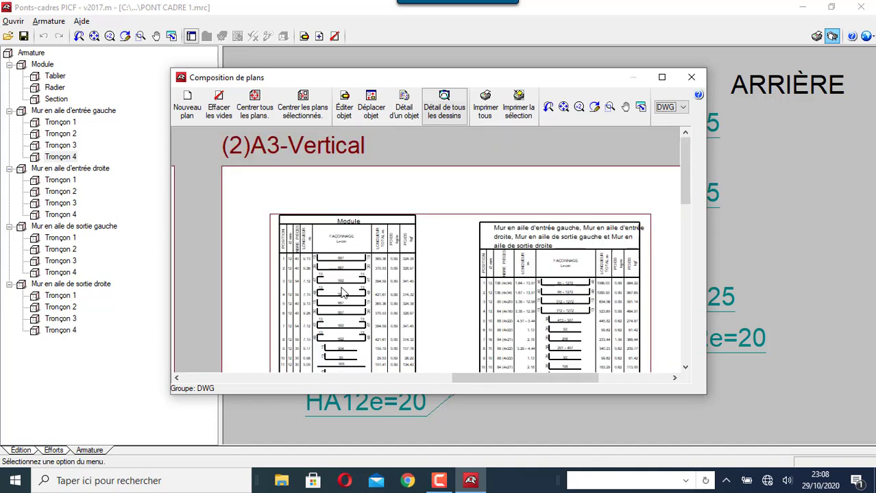
scroll(344, 278, down, 5)
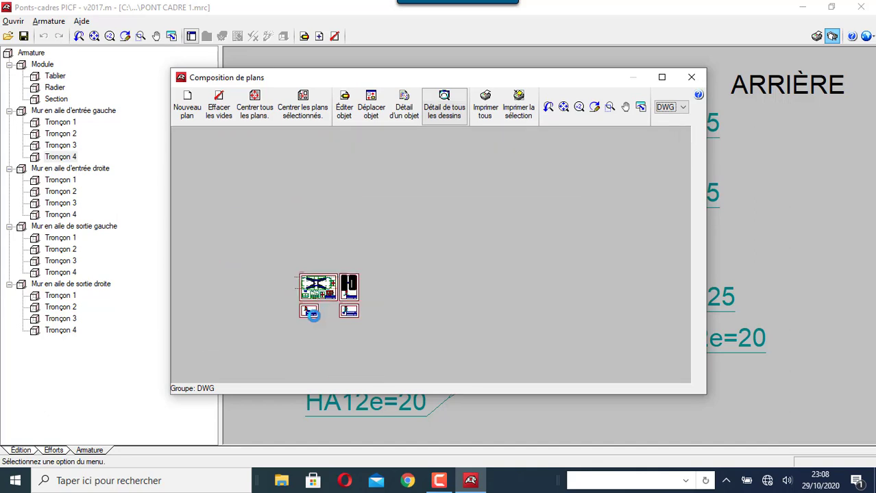
scroll(314, 315, up, 5)
scroll(296, 313, up, 5)
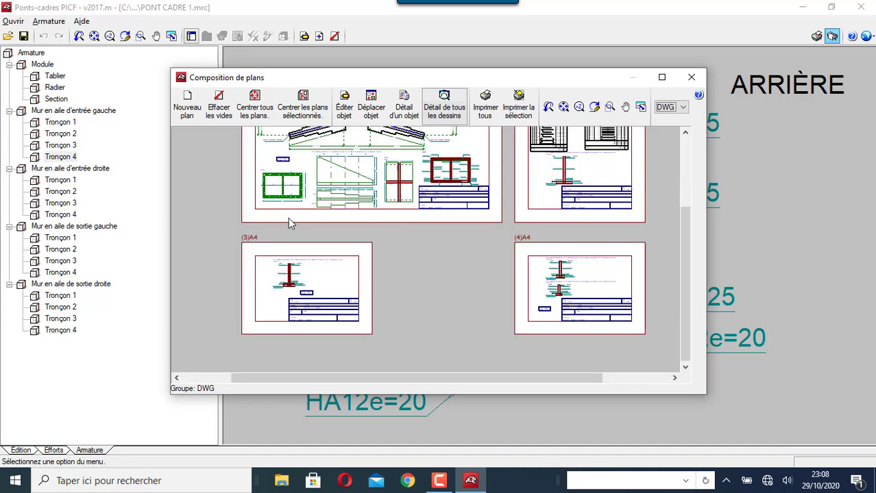
scroll(264, 251, up, 2)
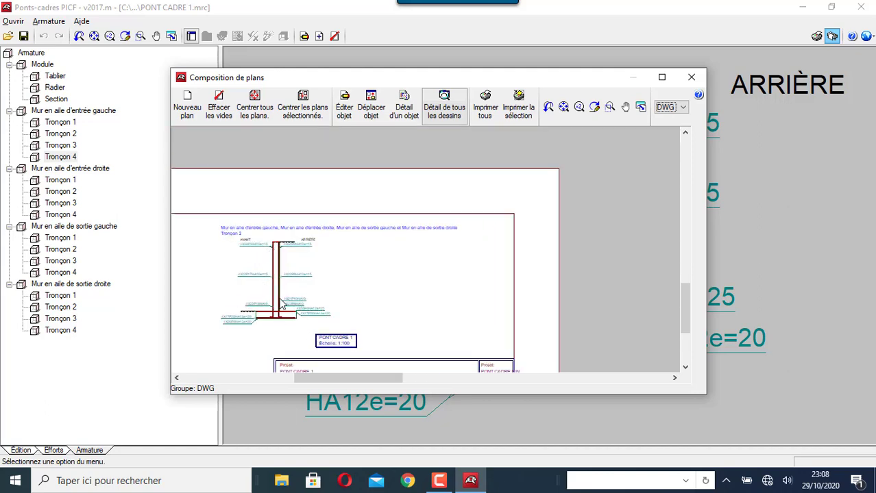
scroll(283, 301, down, 4)
scroll(617, 305, up, 3)
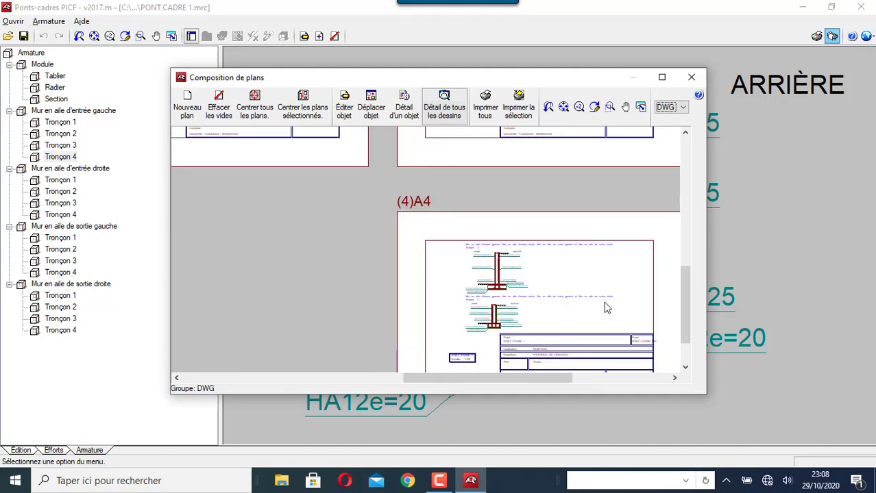
scroll(425, 258, down, 2)
scroll(434, 262, down, 4)
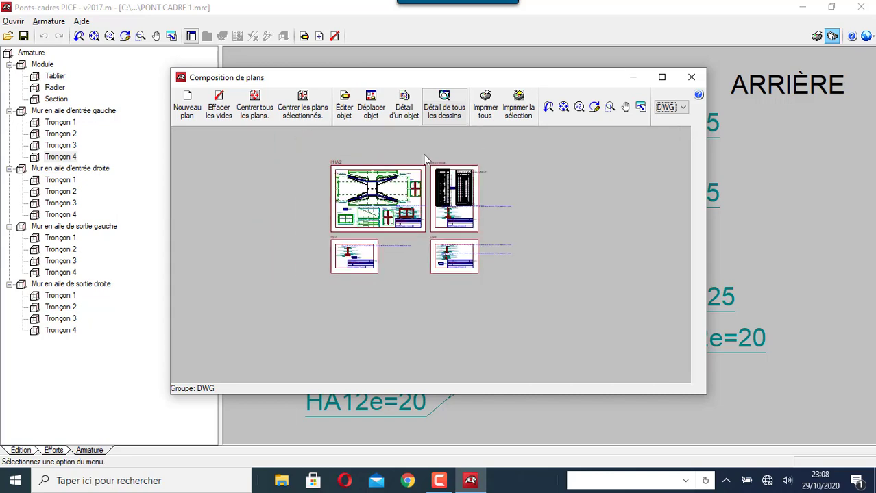
scroll(425, 185, up, 3)
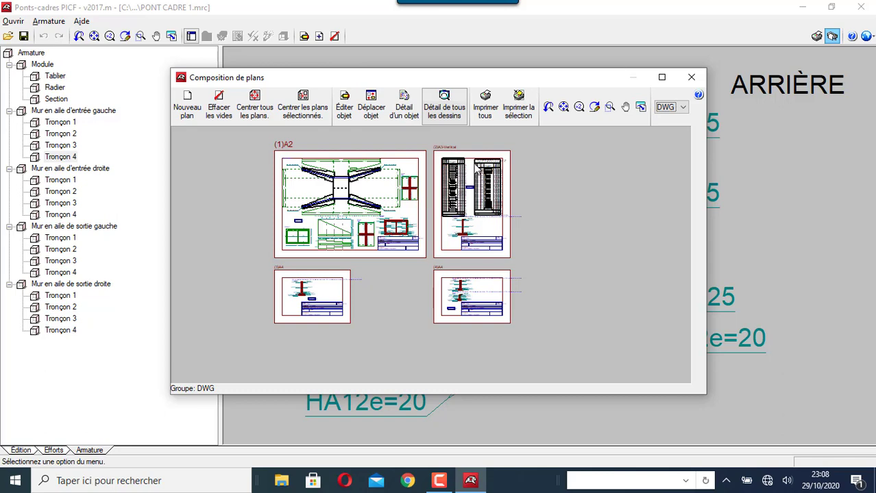
Export all four sheets as separate DWG files FILE01–FILE04, overwriting the existing ones
click(497, 116)
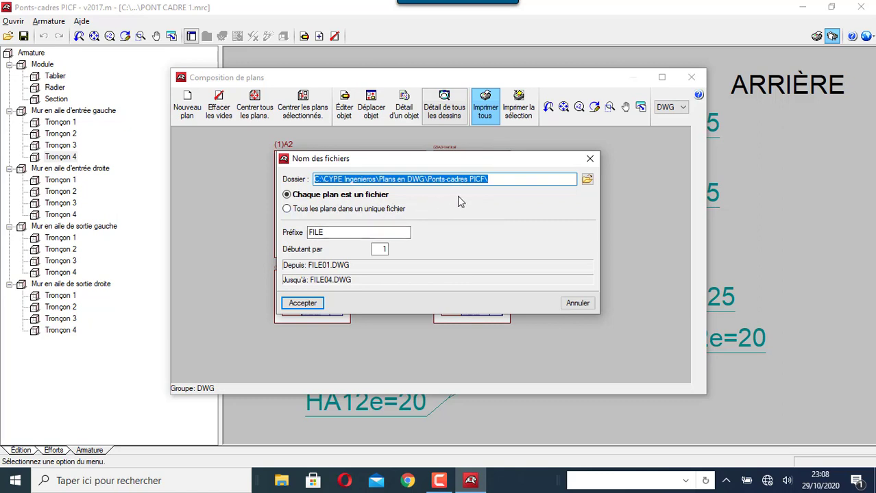
click(303, 303)
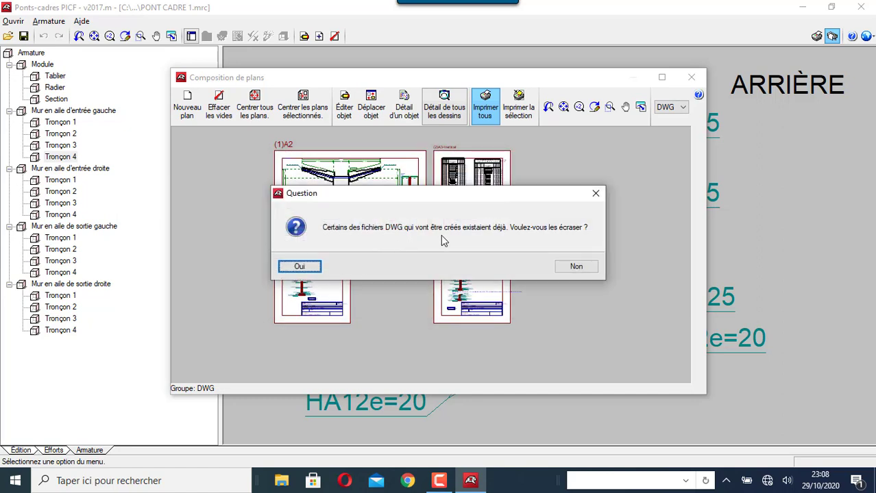
click(302, 267)
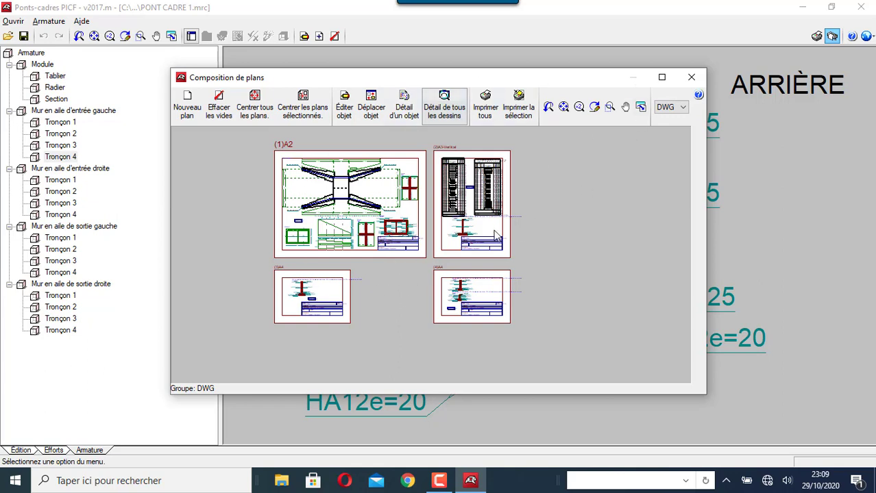
Close Composition de plans, save the plan selection with Enregistrer, then dismiss Sélection de plans
click(694, 76)
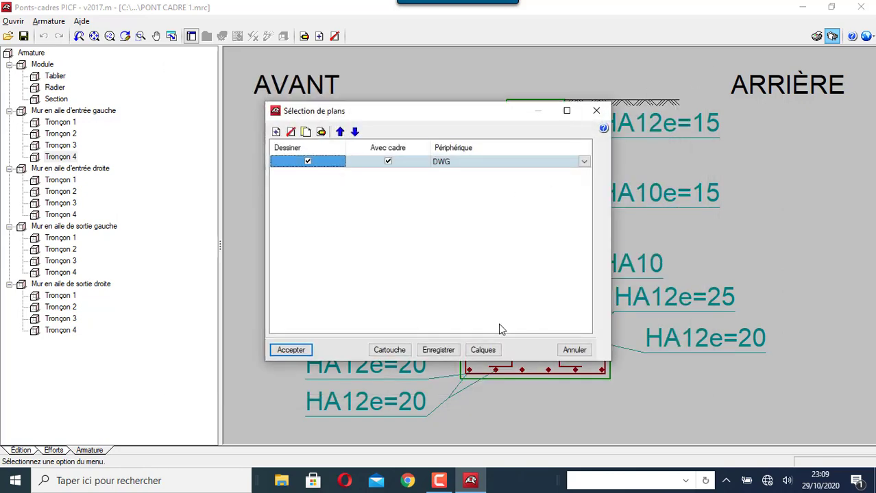
click(450, 352)
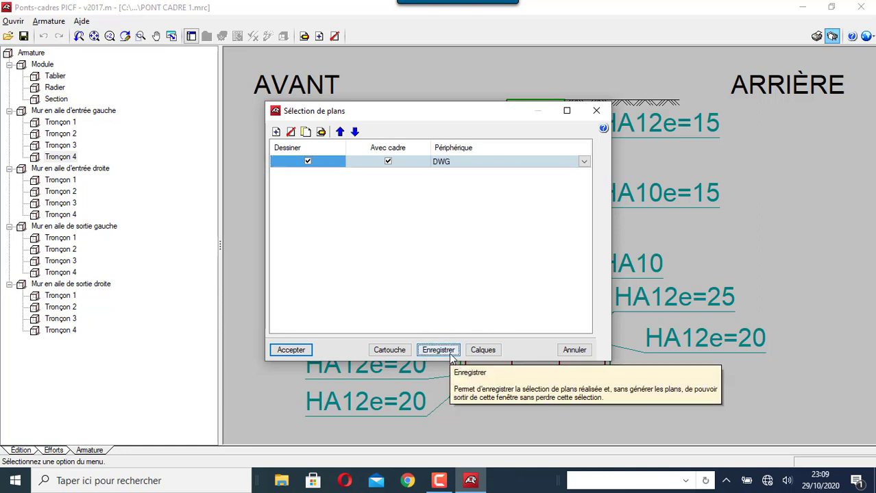
click(576, 350)
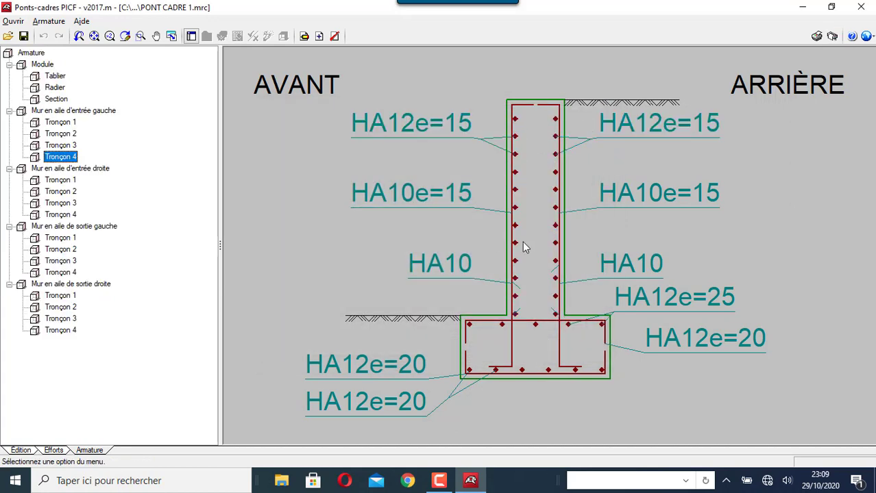